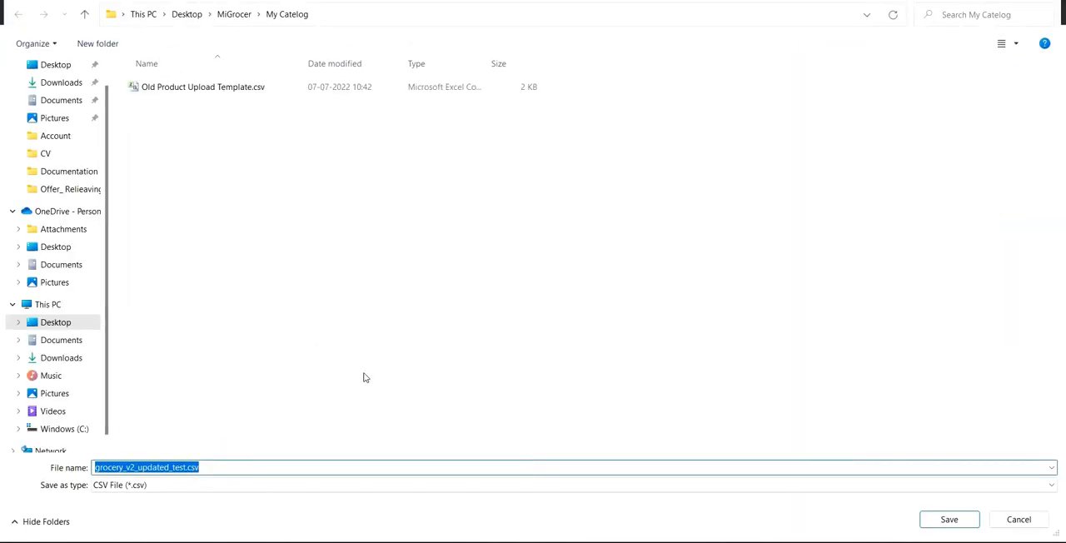
# Step: Save the CSV template in the My Catelog folder as My Store Catelog.csv
pyautogui.hotkey('shift', 'Left')
pyautogui.hotkey('shift', 'Left')
pyautogui.hotkey('shift', 'Left')
pyautogui.hotkey('shift', 'Left')
pyautogui.write('My New')
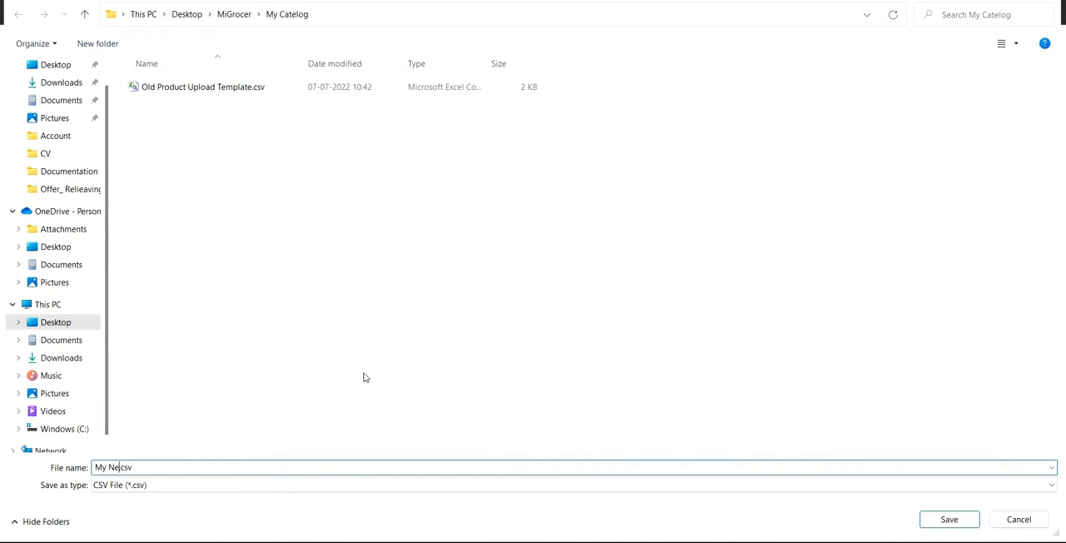
pyautogui.press('BackSpace')
pyautogui.press('BackSpace')
pyautogui.press('BackSpace')
pyautogui.write('Store Catelog')
pyautogui.press('Return')
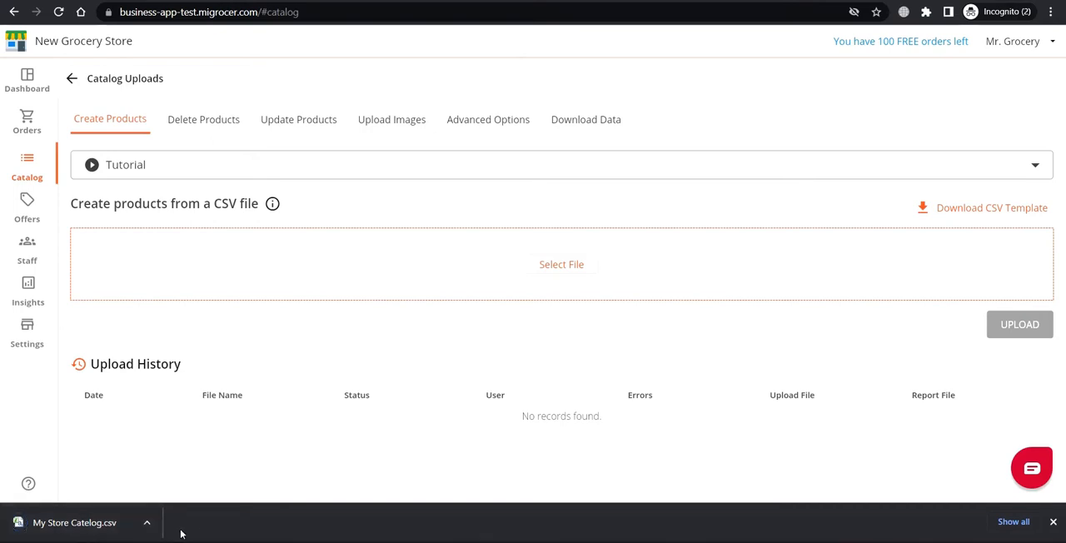
# Step: Open the downloaded My Store Catelog.csv in the spreadsheet program and auto-fit the columns to their header text
pyautogui.click(145, 525)
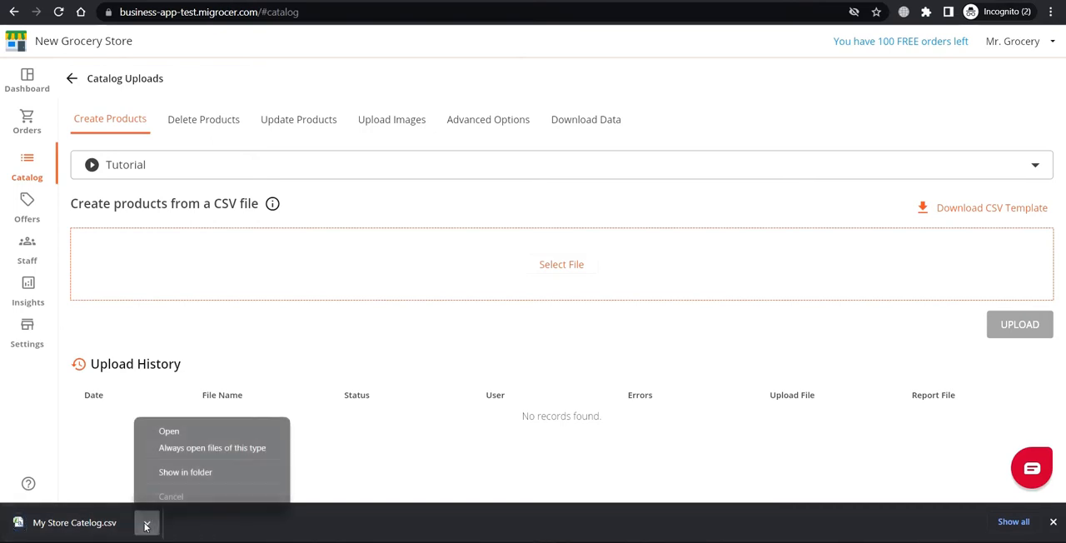
pyautogui.click(170, 432)
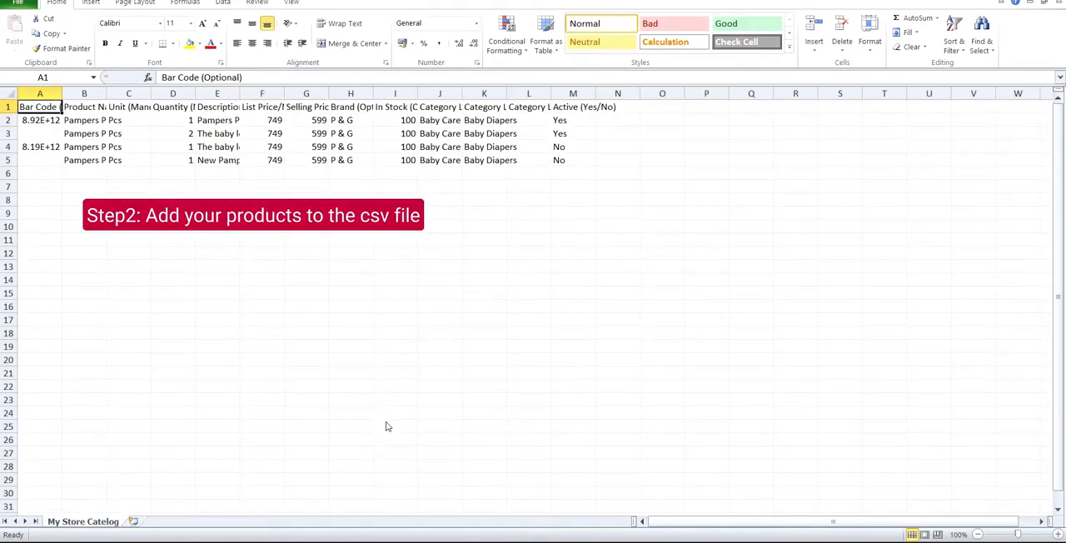
pyautogui.hotkey('ctrl', 'shift', 'Right')
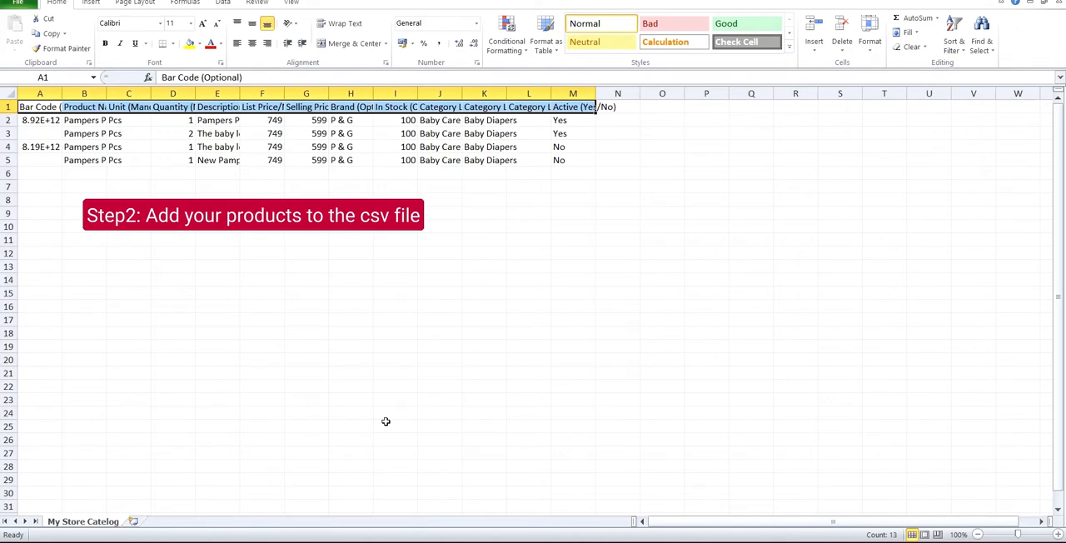
pyautogui.hotkey('alt', 'o')
pyautogui.press('c')
pyautogui.press('a')
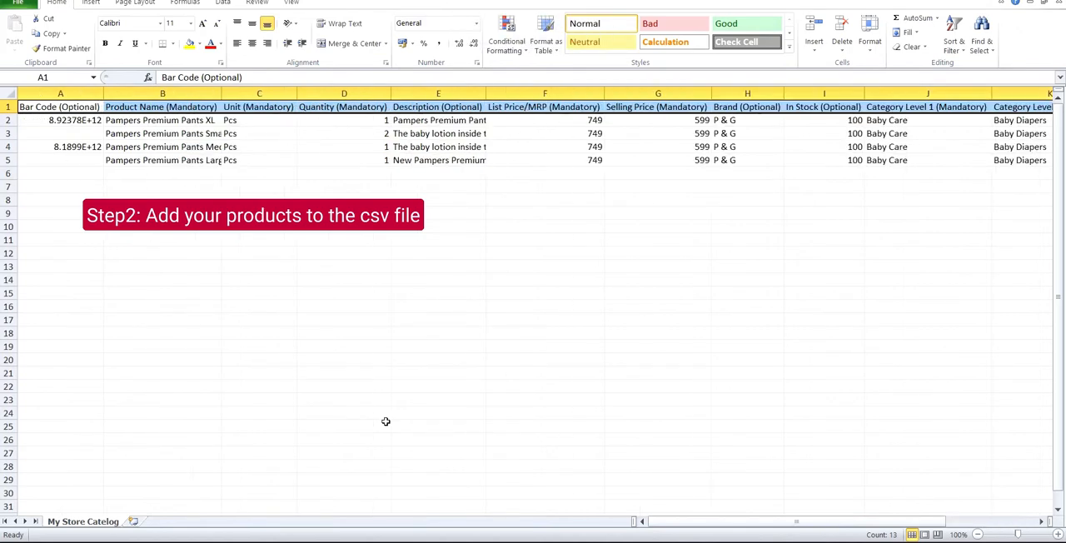
pyautogui.hotkey('ctrl', 'Home')
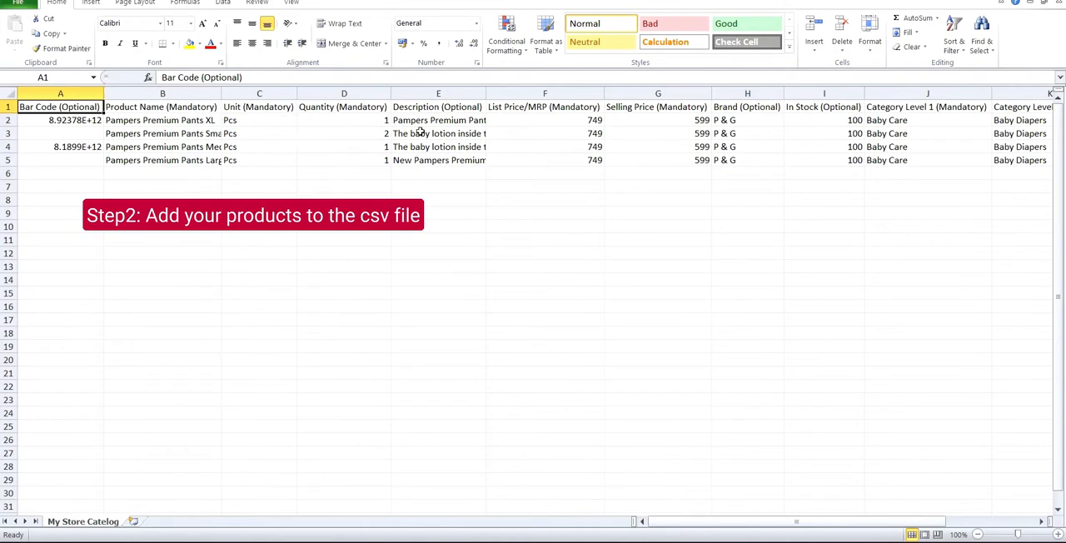
# Step: Clear the sample product data in rows 3 to 5, from the Bar Code column through the Active column
pyautogui.hscroll(5, 940, 148)
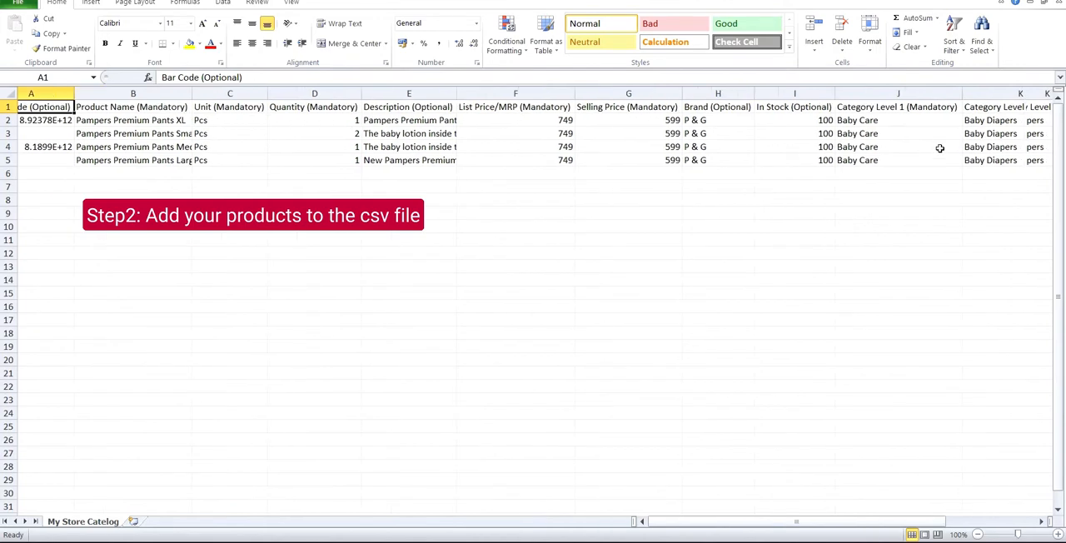
pyautogui.hscroll(-5, 939, 149)
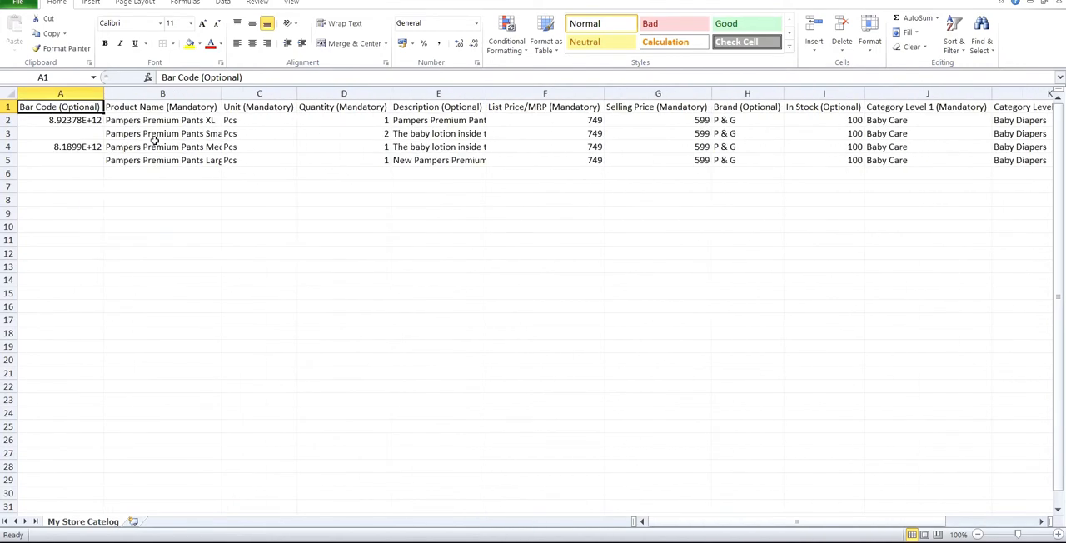
pyautogui.click(65, 127)
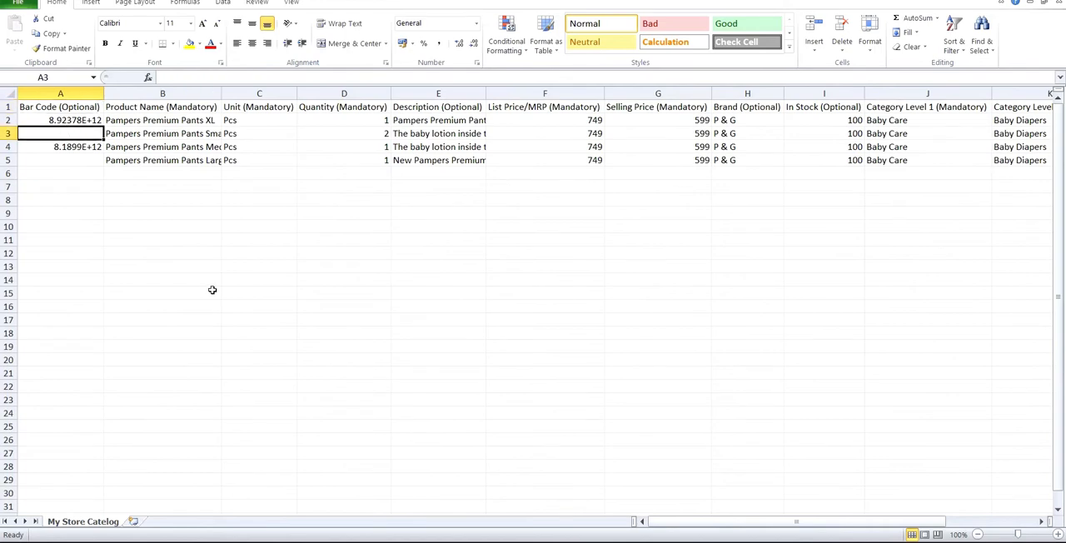
pyautogui.hotkey('shift', 'Down')
pyautogui.hotkey('shift', 'Down')
pyautogui.hotkey('shift', 'Right')
pyautogui.hotkey('shift', 'Right')
pyautogui.hotkey('shift', 'Right')
pyautogui.hotkey('shift', 'Right')
pyautogui.hotkey('shift', 'Right')
pyautogui.hotkey('shift', 'Right')
pyautogui.hotkey('shift', 'Right')
pyautogui.hotkey('shift', 'Right')
pyautogui.hotkey('shift', 'Right')
pyautogui.hotkey('shift', 'Right')
pyautogui.hotkey('shift', 'Right')
pyautogui.hotkey('shift', 'Right')
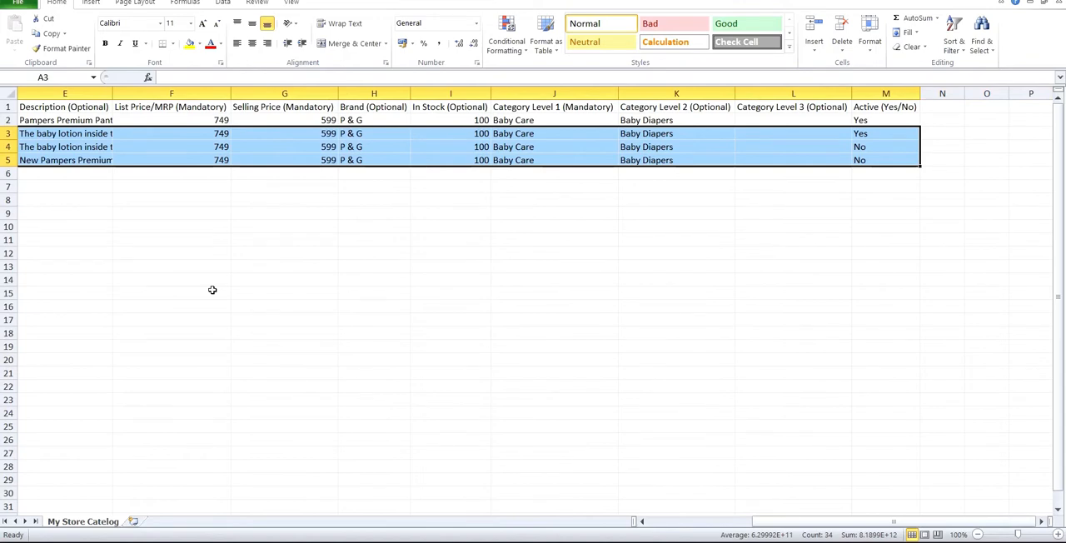
pyautogui.press('Delete')
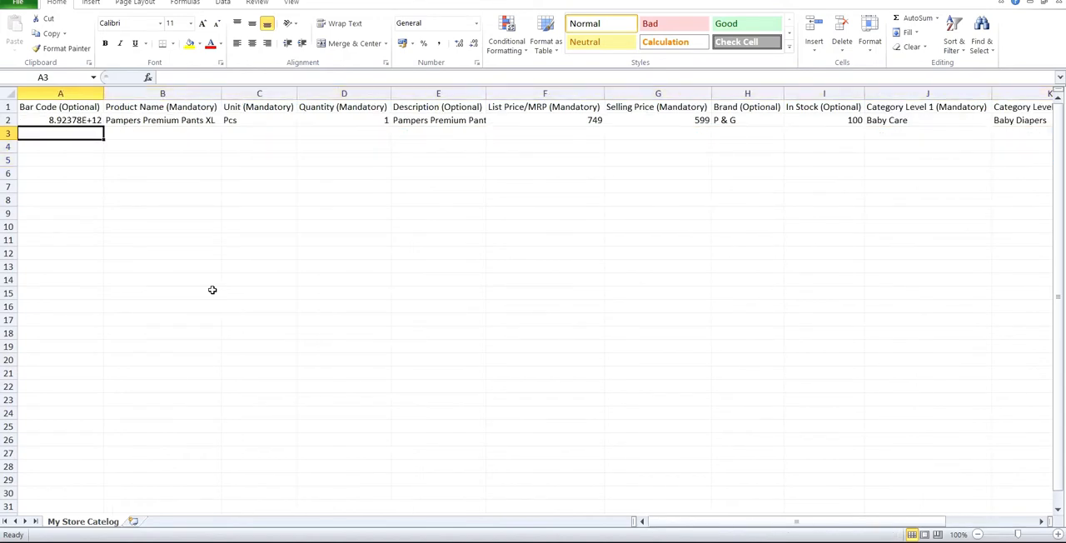
pyautogui.press('Down')
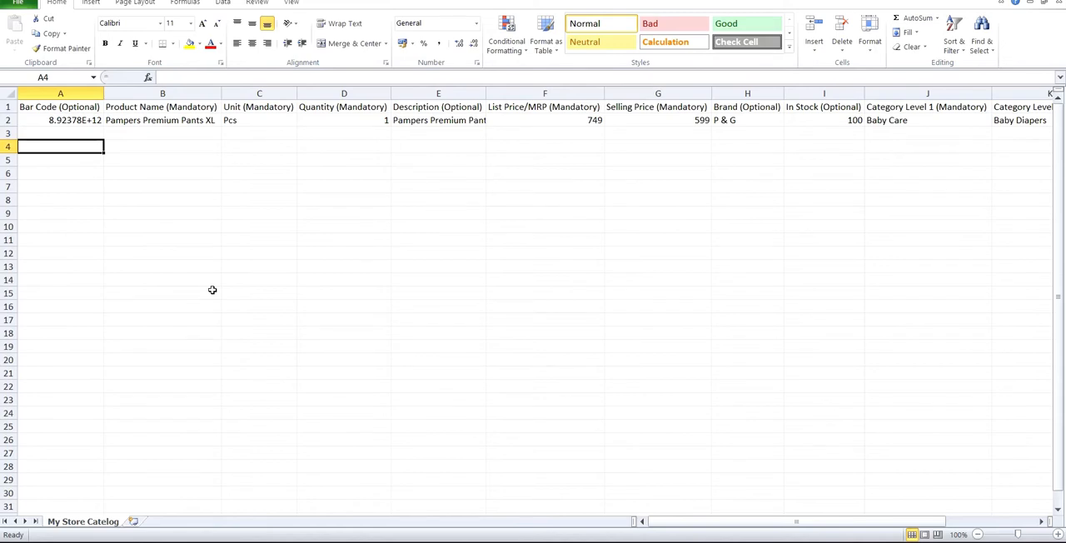
pyautogui.write('8')
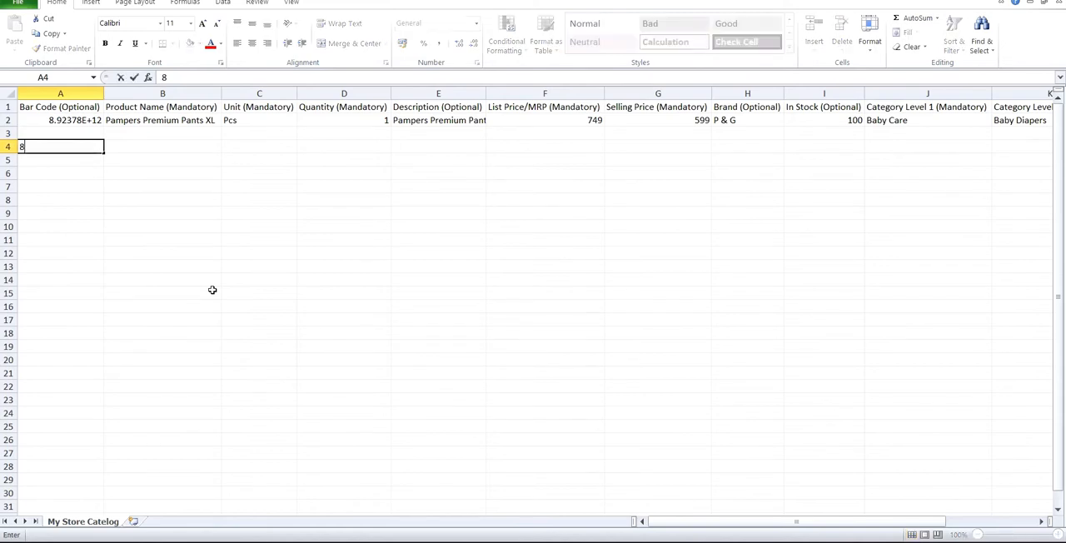
pyautogui.write('987541239')
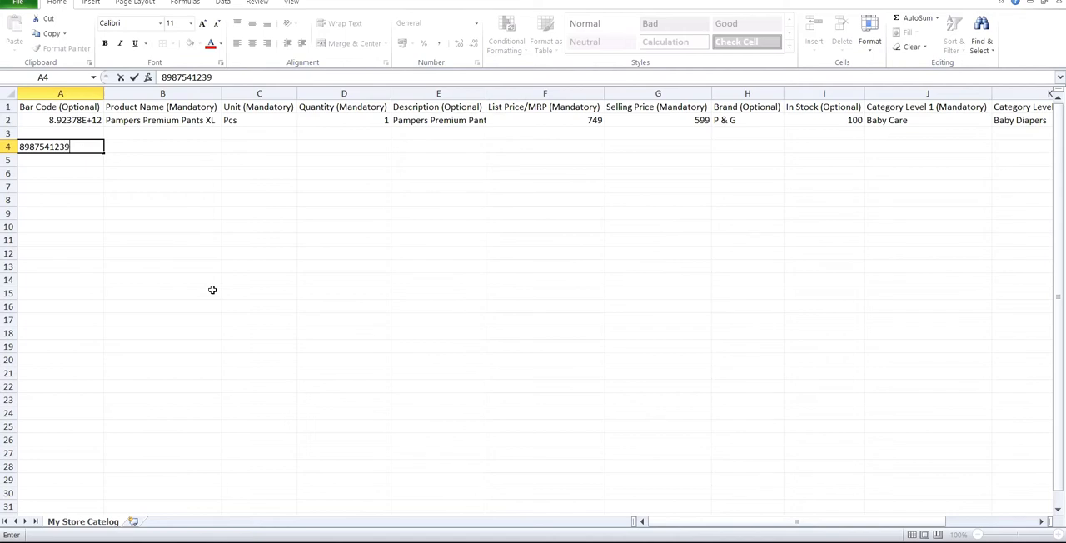
pyautogui.press('Tab')
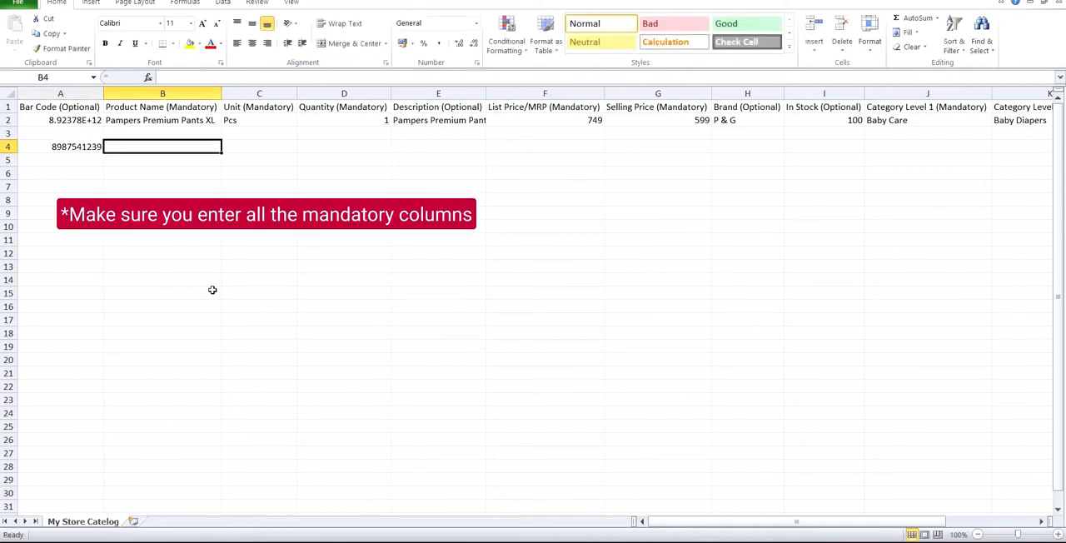
pyautogui.write('Su')
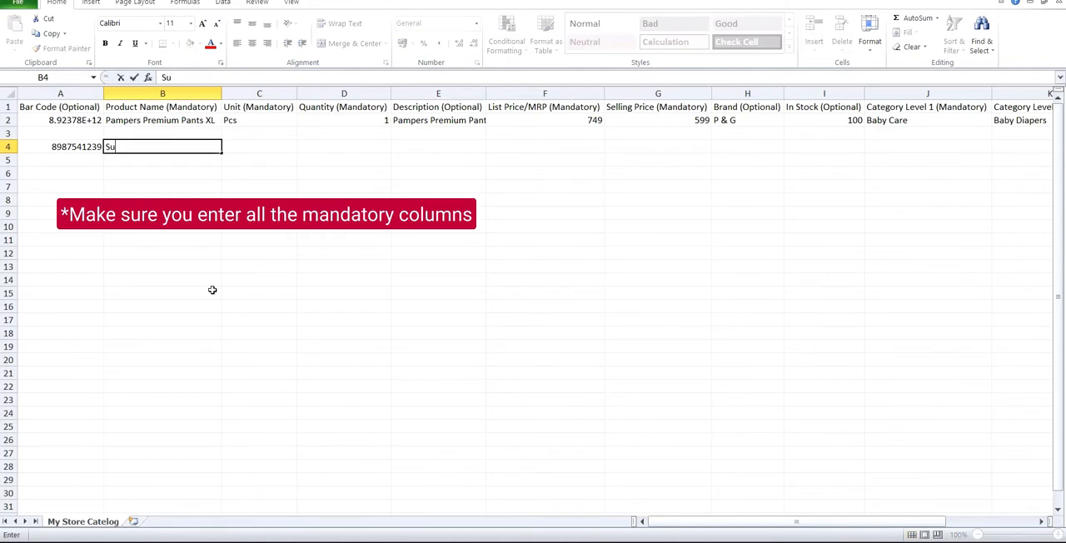
pyautogui.write('rf Excel Deterg')
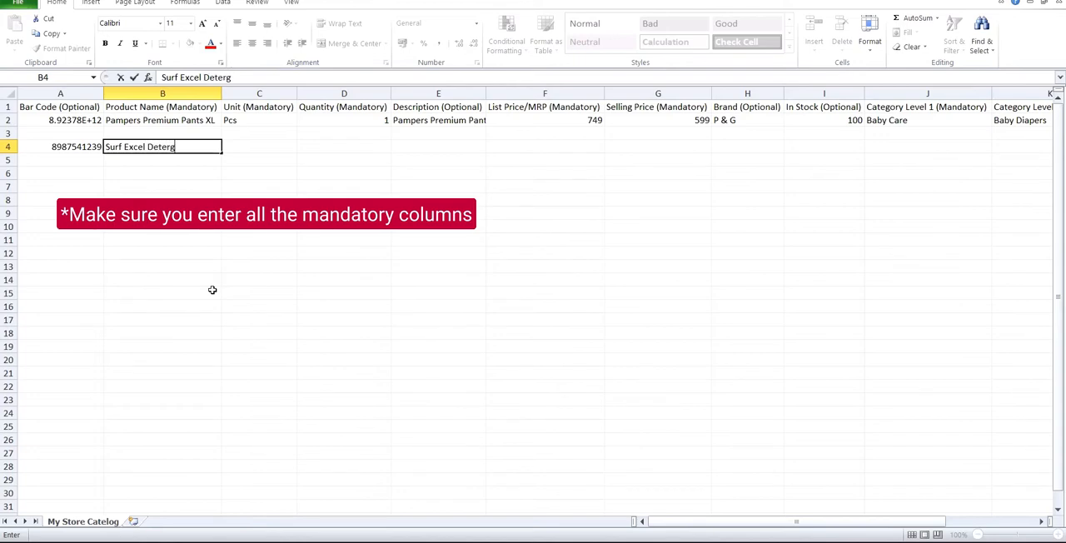
pyautogui.write('ent')
pyautogui.press('Tab')
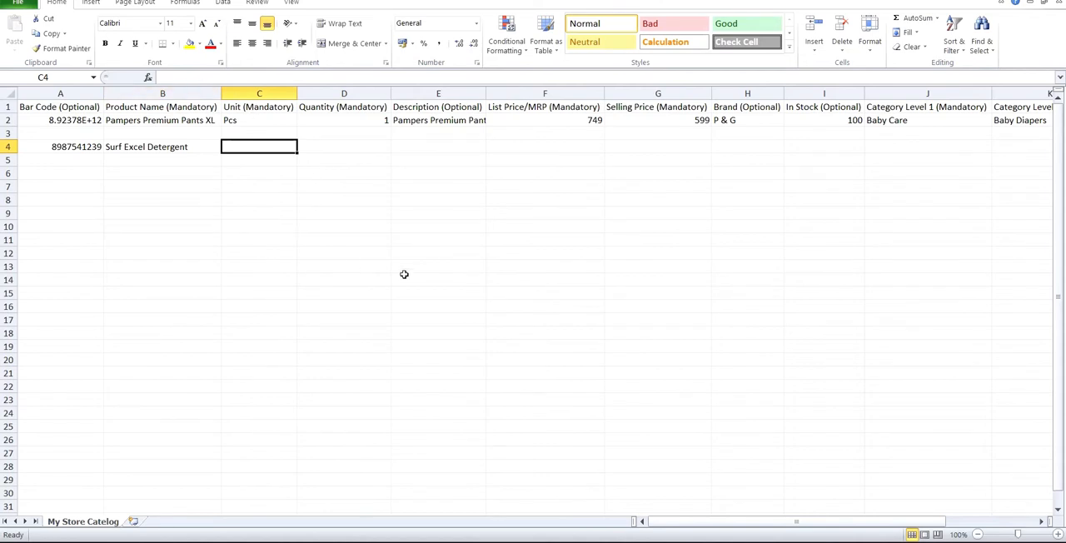
# Step: Set the row 4 product's unit to Kg and quantity to 1, leaving its description blank
pyautogui.write('Kg')
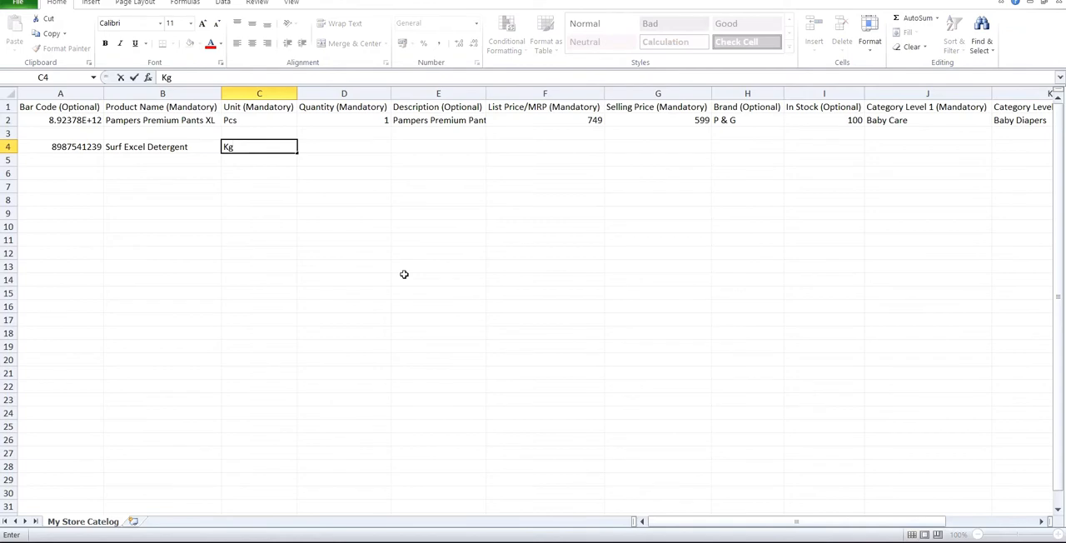
pyautogui.press('Tab')
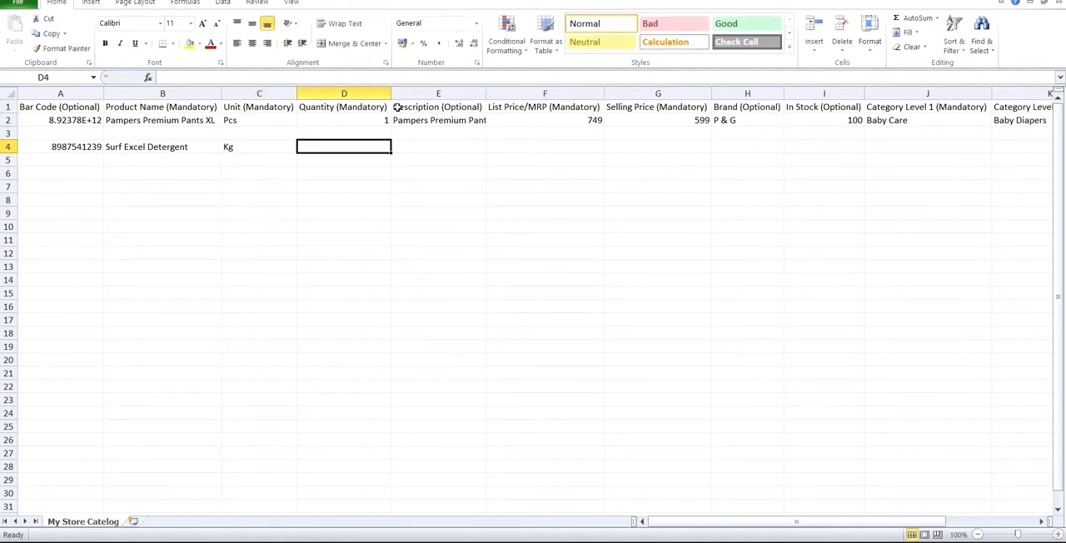
pyautogui.write('1')
pyautogui.press('Tab')
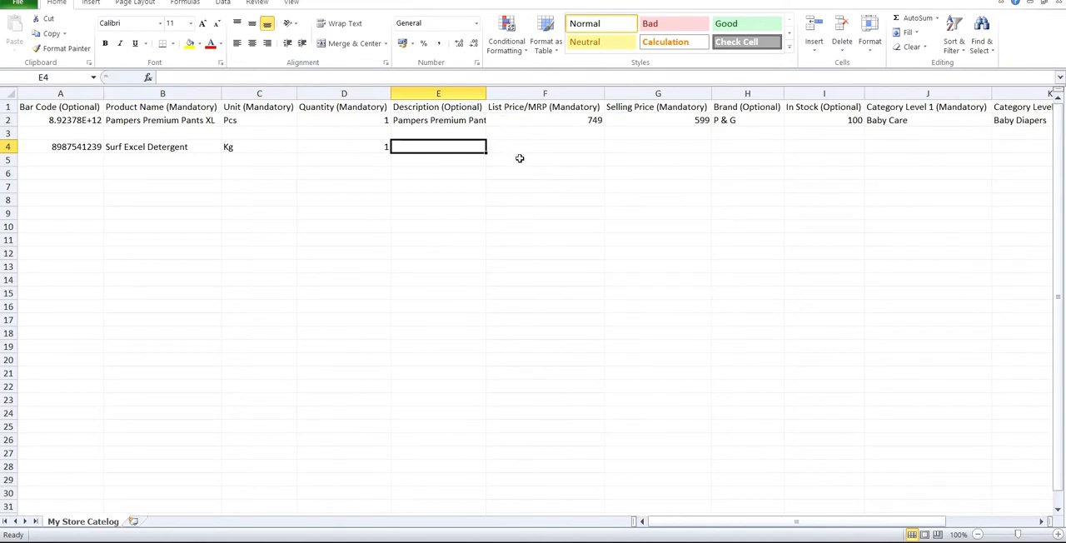
pyautogui.press('Tab')
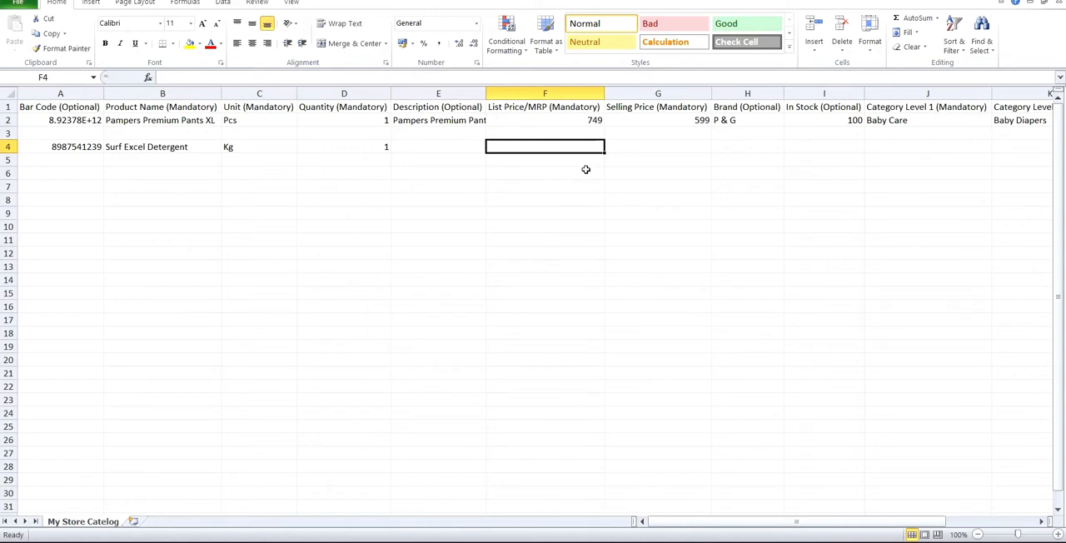
# Step: Set both the list price and the selling price of the row 4 product to 250
pyautogui.write('250')
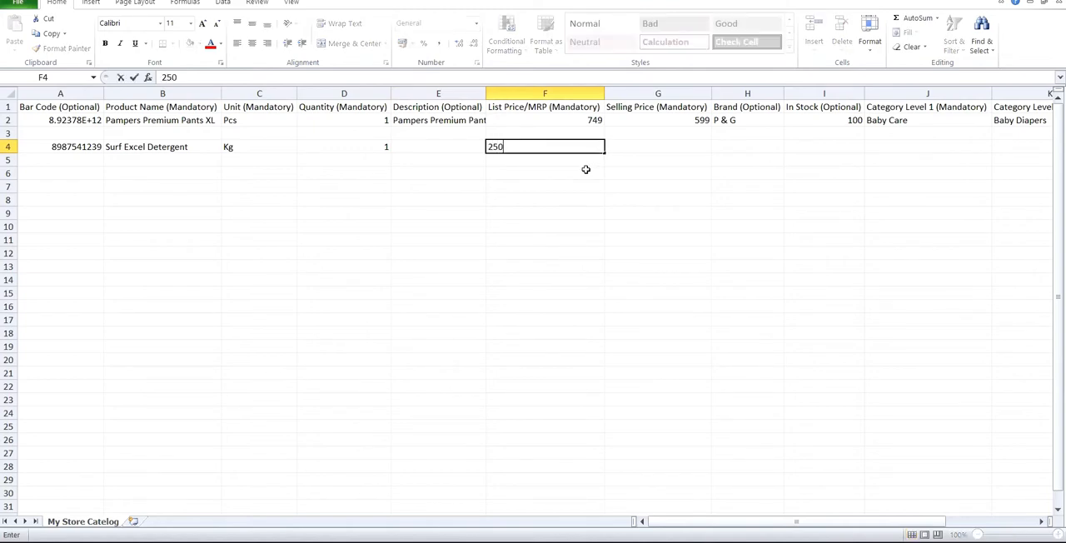
pyautogui.press('Tab')
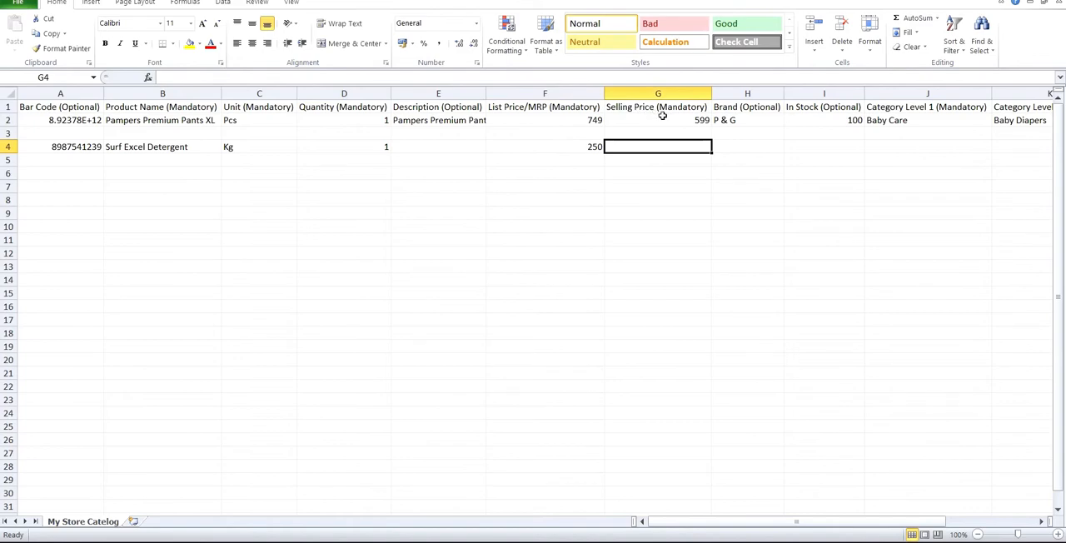
pyautogui.write('245')
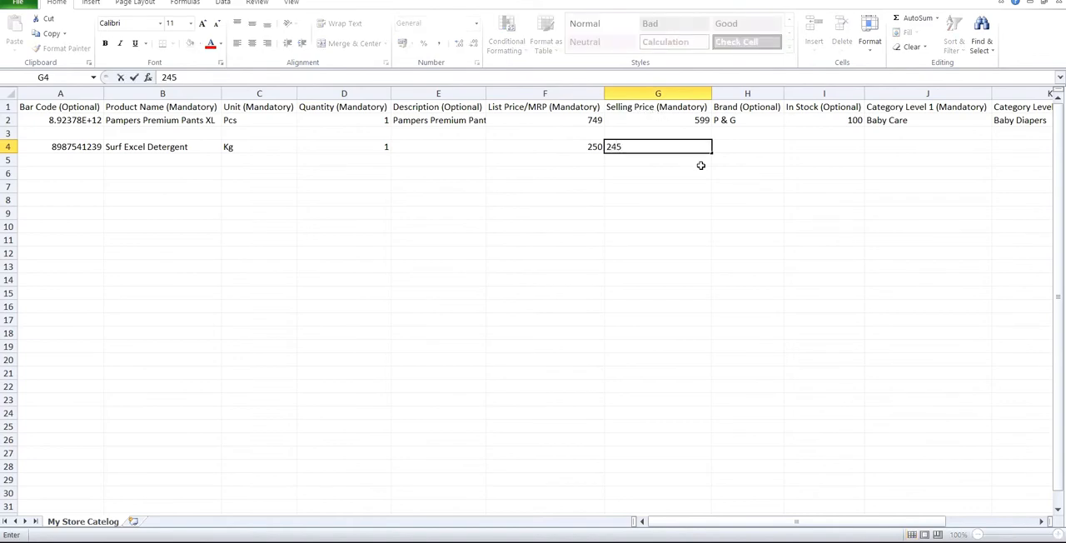
pyautogui.press('Tab')
pyautogui.press('Left')
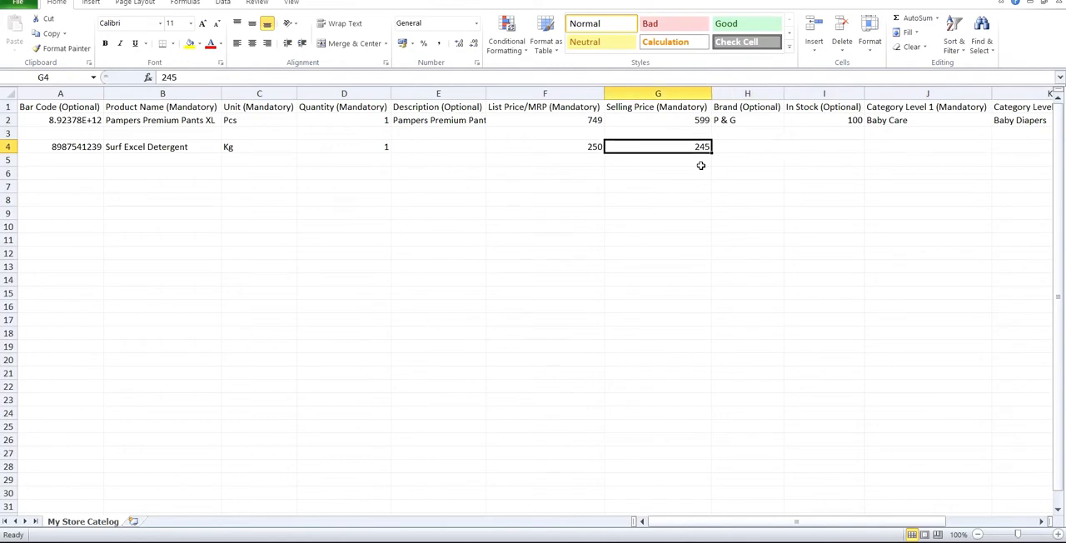
pyautogui.press('F2')
pyautogui.press('BackSpace')
pyautogui.press('BackSpace')
pyautogui.write('50')
pyautogui.press('Tab')
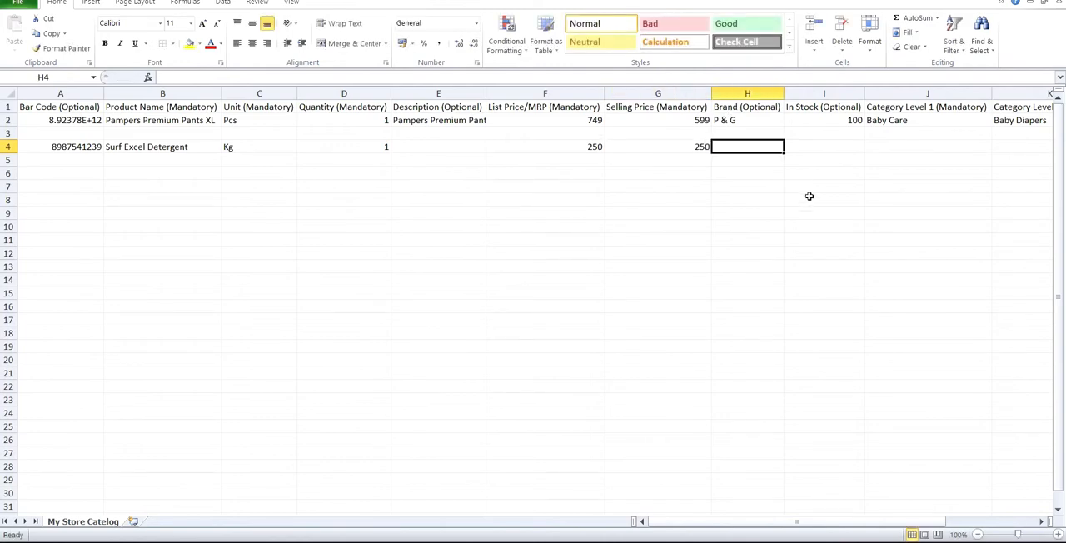
# Step: Enter Surf Excel as the row 4 product's brand and 1000 as its In Stock value
pyautogui.write('S')
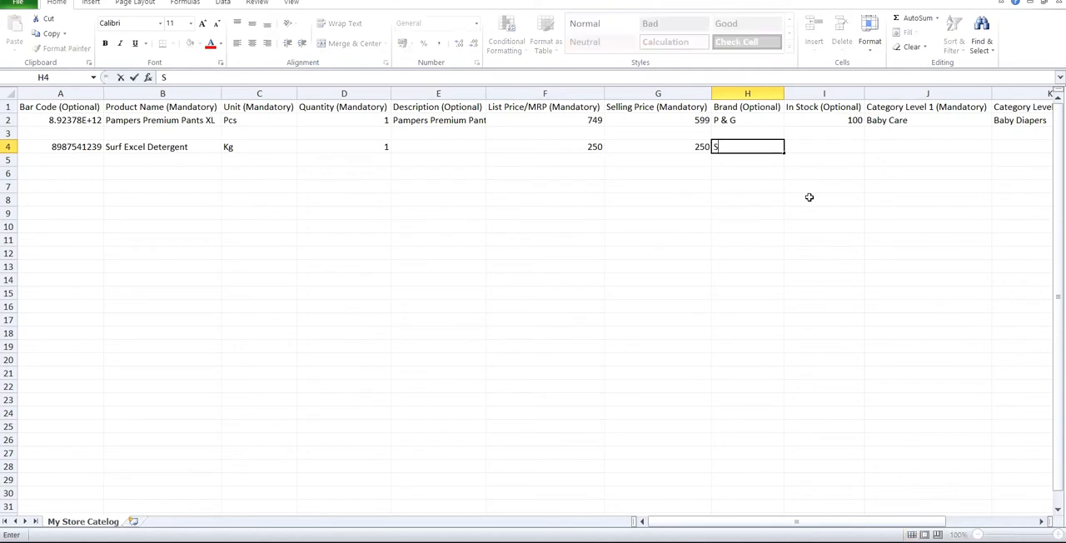
pyautogui.write('urf Excel')
pyautogui.press('Tab')
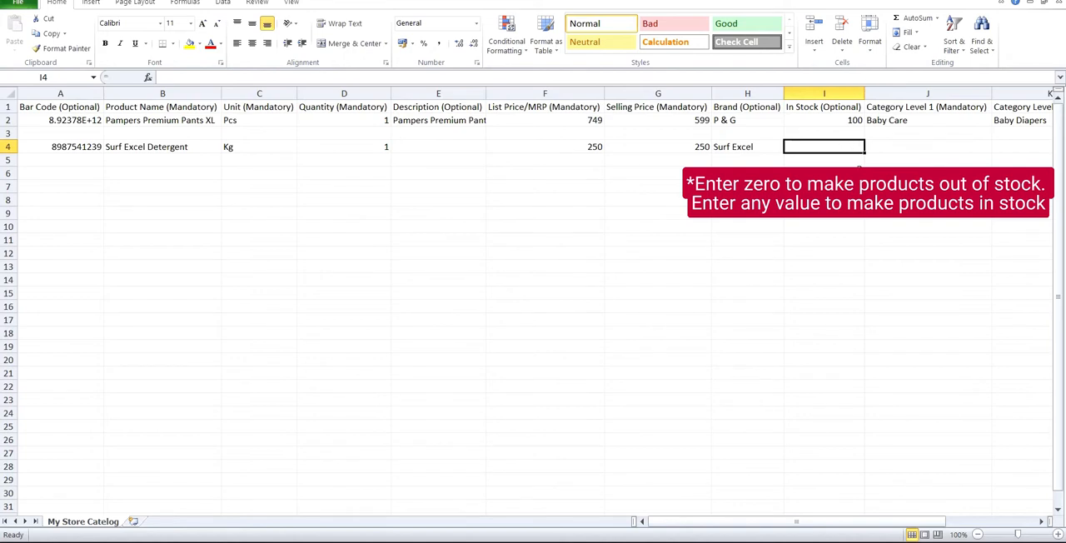
pyautogui.write('1000')
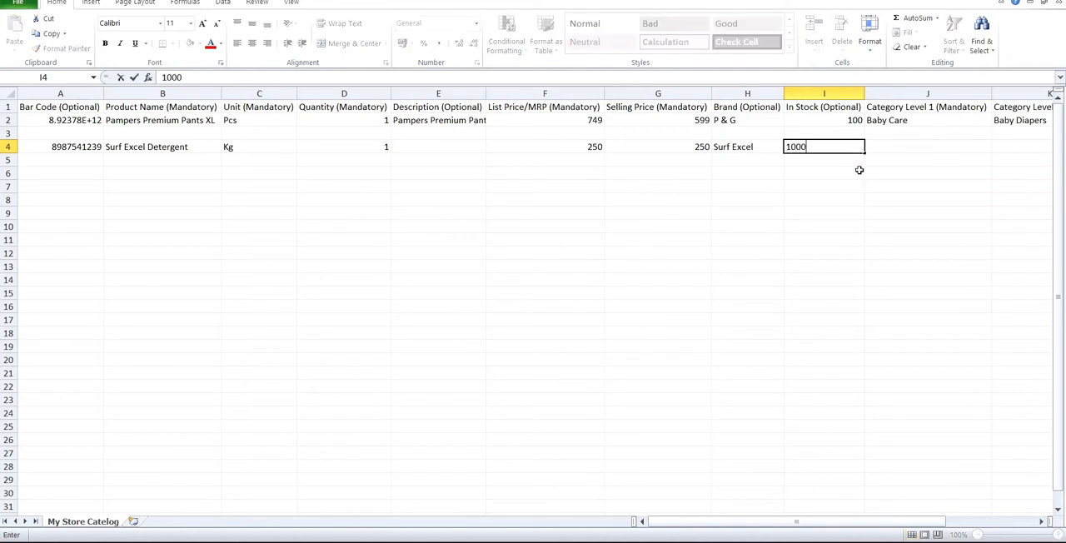
pyautogui.press('Tab')
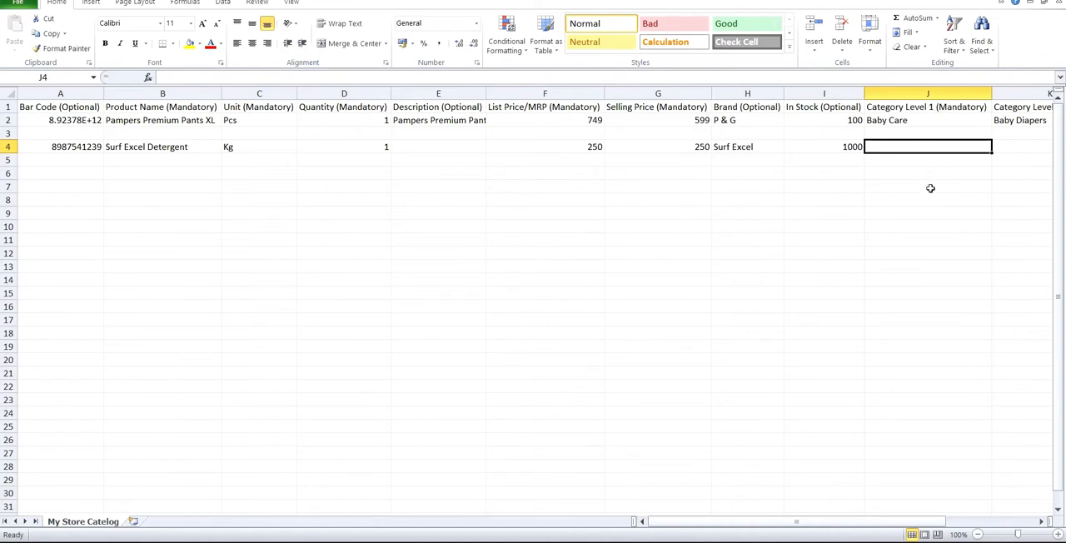
# Step: Enter Cleaning & Household as the row 4 product's Category Level 1 and go to its Active cell, leaving Category Levels 2 and 3 blank
pyautogui.write('Clean')
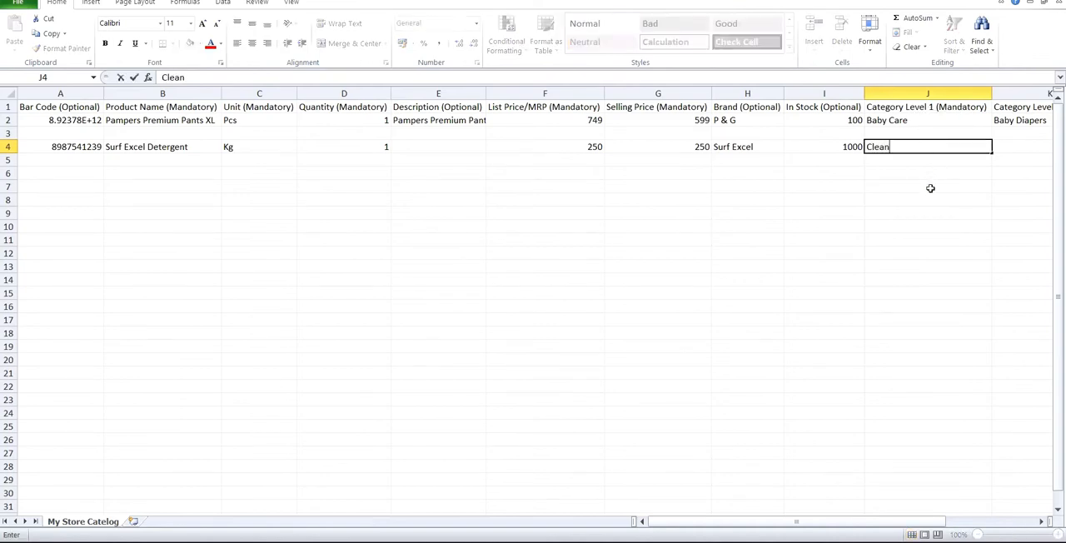
pyautogui.write('ing & Household')
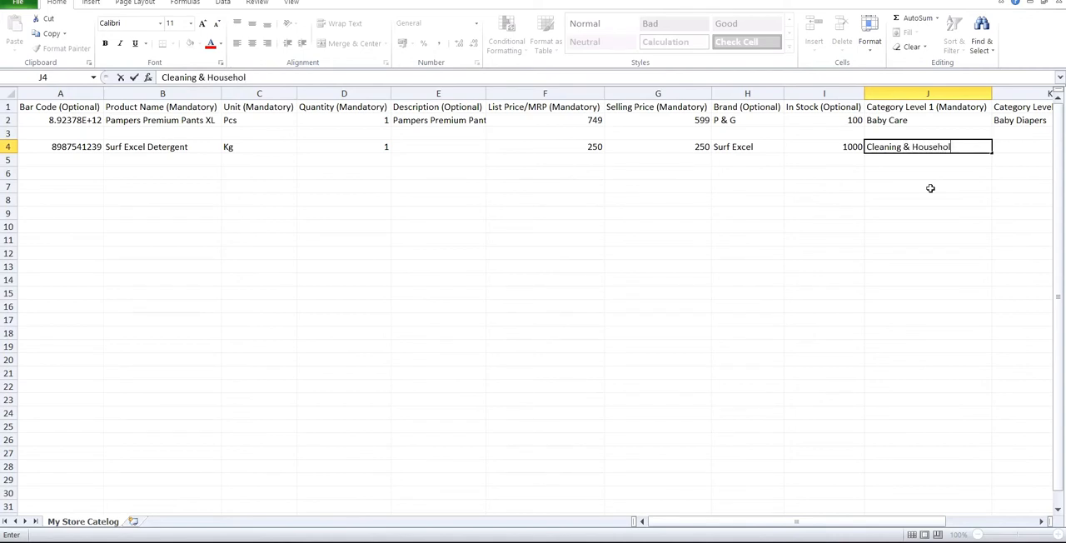
pyautogui.press('Tab')
pyautogui.press('Right')
pyautogui.press('Right')
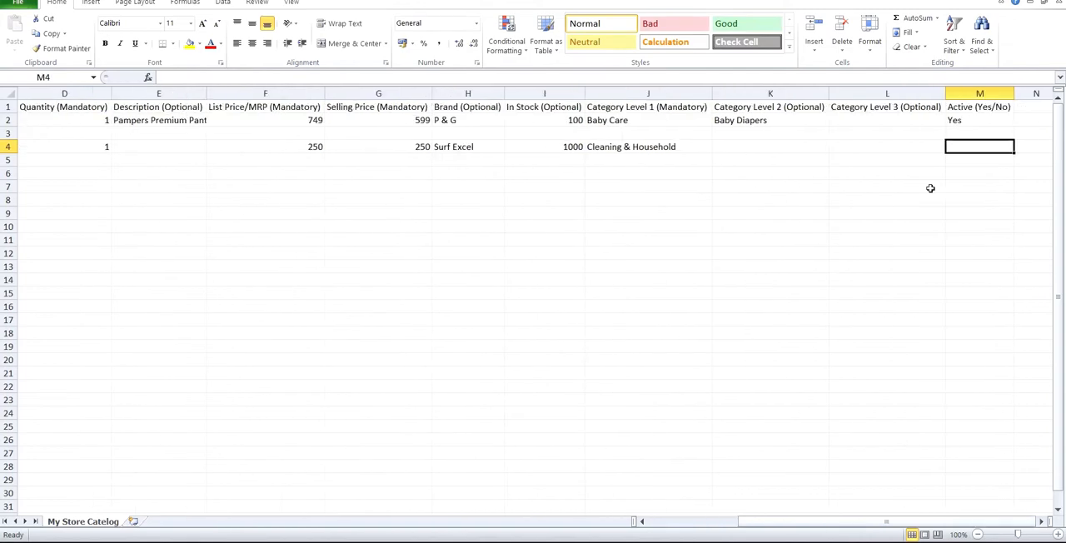
# Step: Enter Detergent as the row 4 product's Category Level 2 and Yes as its Active value, leaving Category Level 3 blank
pyautogui.press('Left')
pyautogui.press('Left')
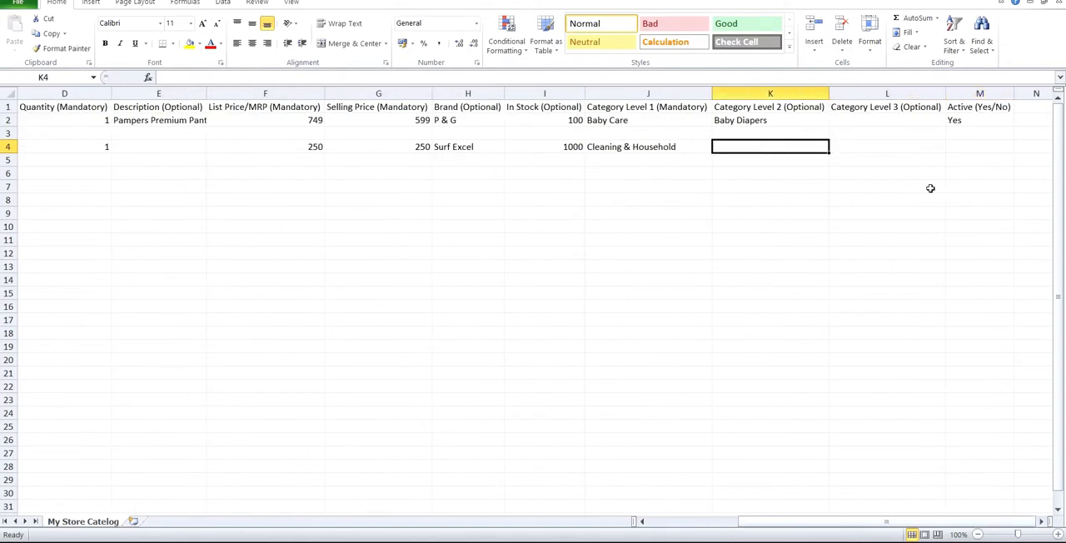
pyautogui.write('Det')
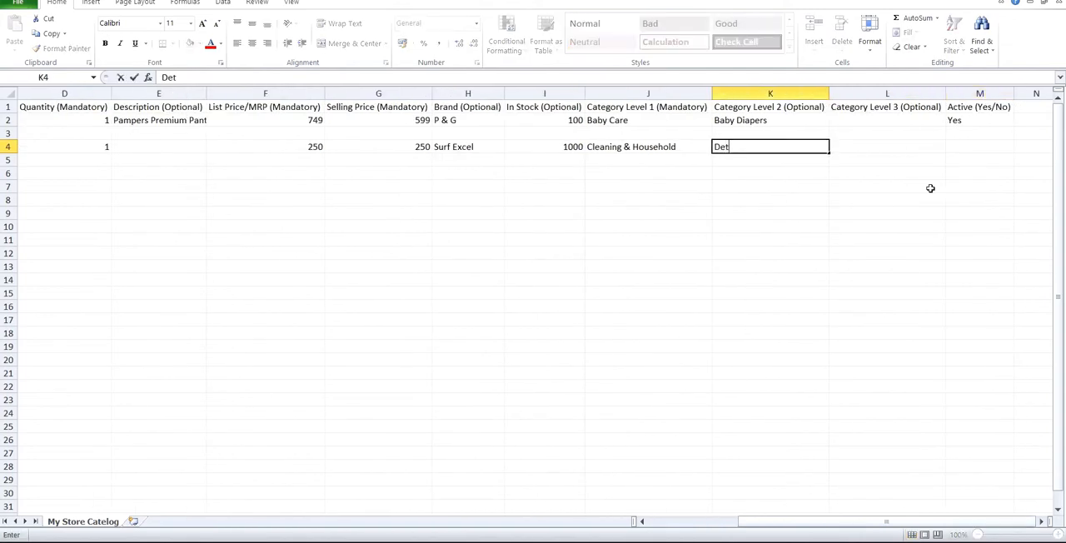
pyautogui.write('ergent')
pyautogui.press('Tab')
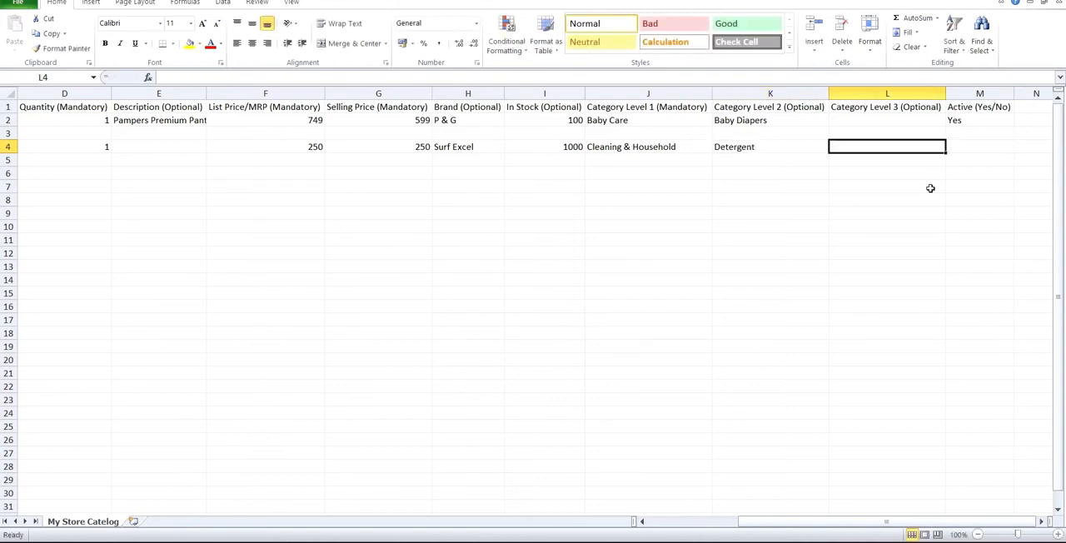
pyautogui.press('Tab')
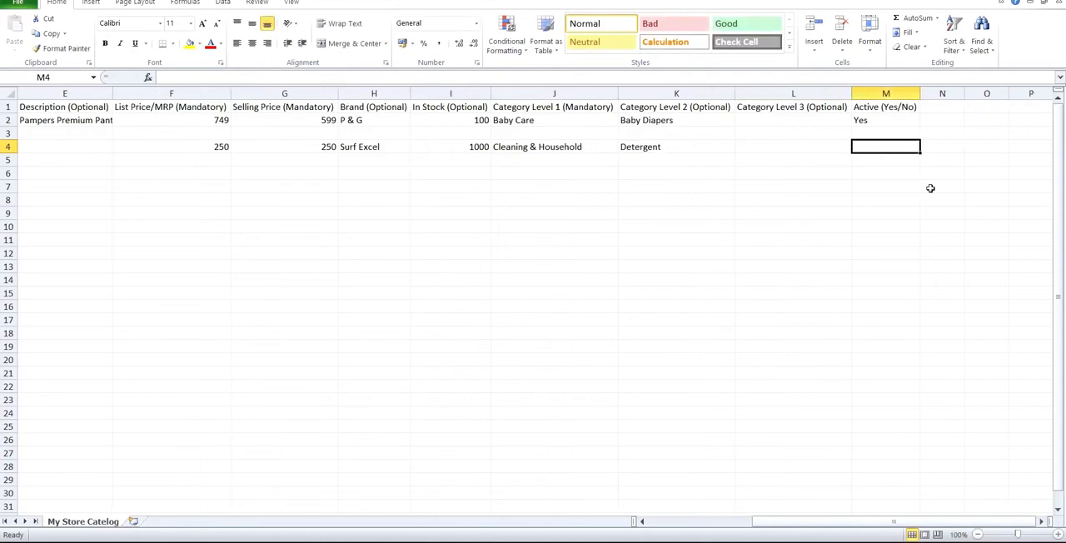
pyautogui.write('Yes')
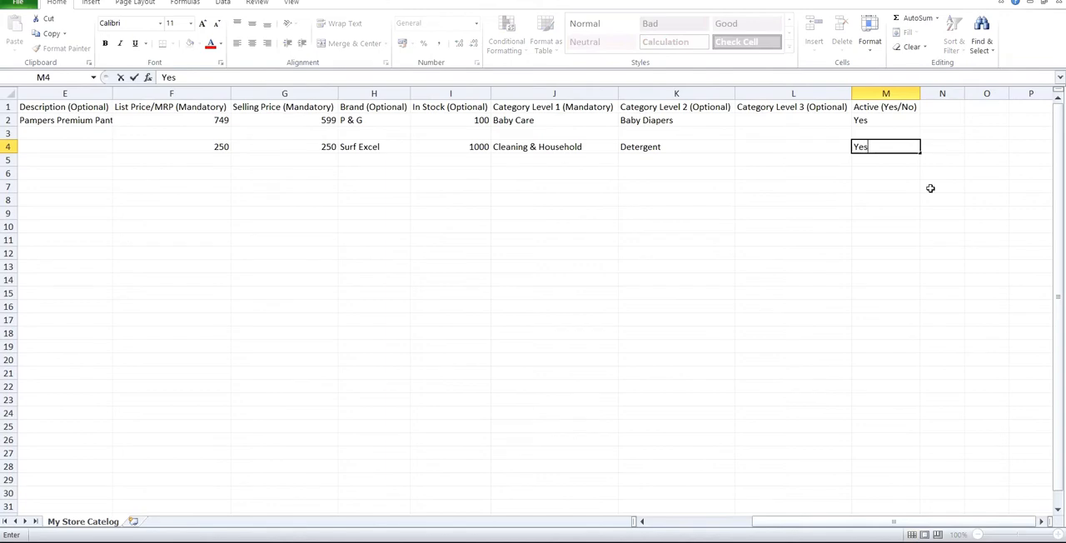
pyautogui.press('Tab')
# Step: Try deleting the Pampers sample row and the blank row below it, and undo the deletion
pyautogui.press('Left')
pyautogui.press('Home')
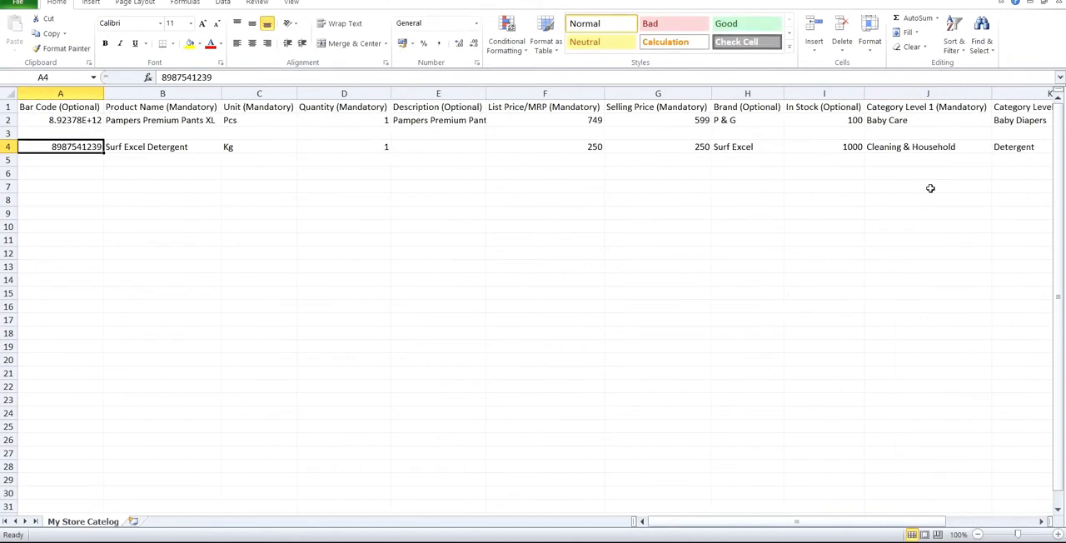
pyautogui.press('Up')
pyautogui.press('Up')
pyautogui.hotkey('shift', 'Down')
pyautogui.hotkey('shift', 'space')
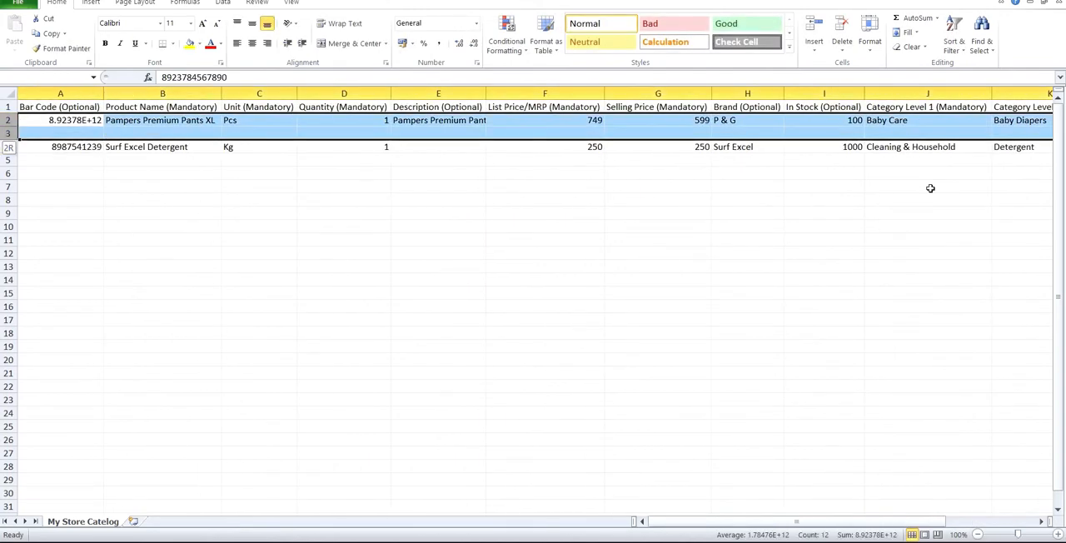
pyautogui.hotkey('ctrl', '-')
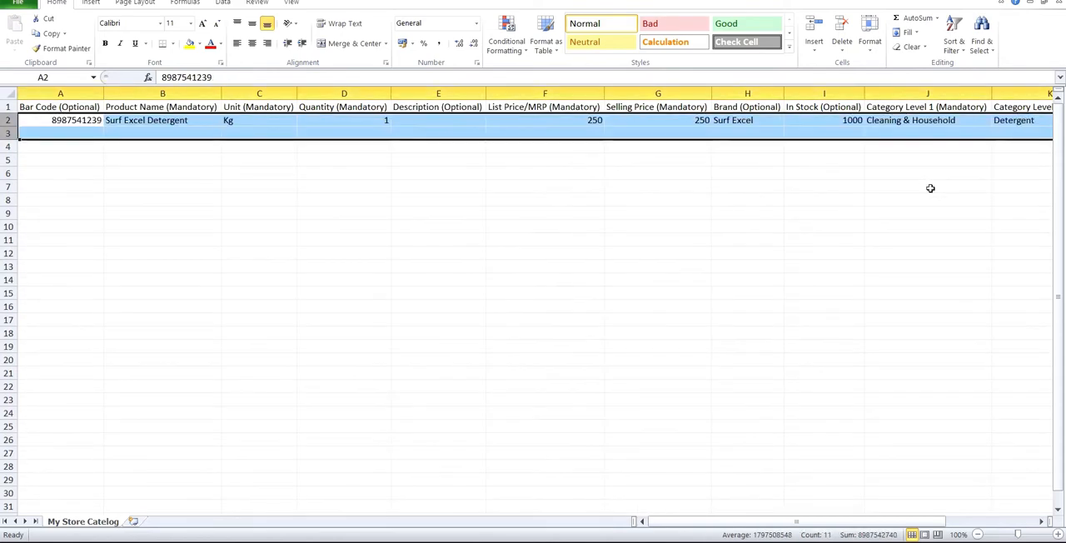
pyautogui.hotkey('ctrl', 'z')
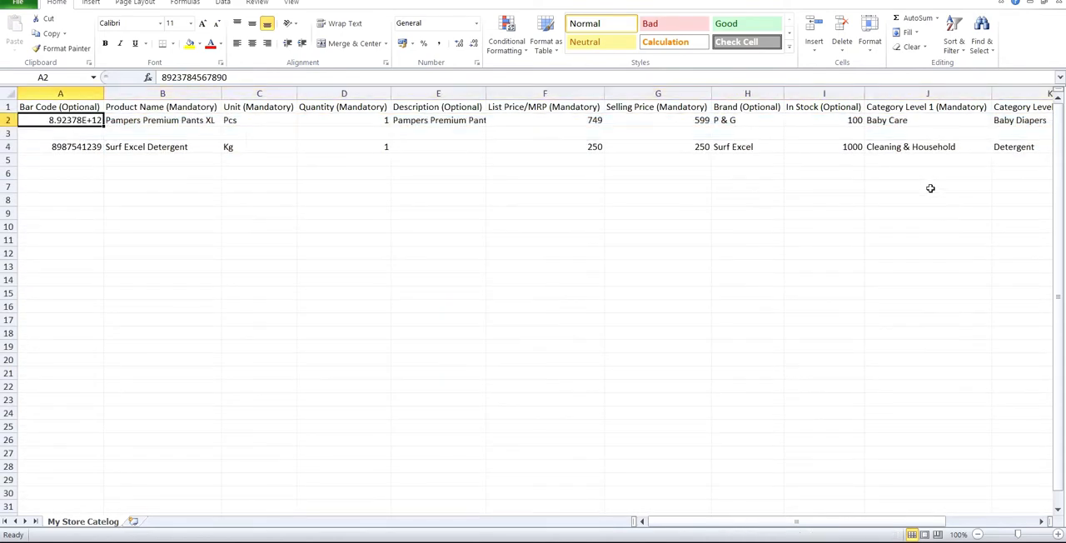
# Step: Delete the Pampers sample row 2 together with the blank row 3
pyautogui.hotkey('shift', 'Down')
pyautogui.hotkey('shift', 'space')
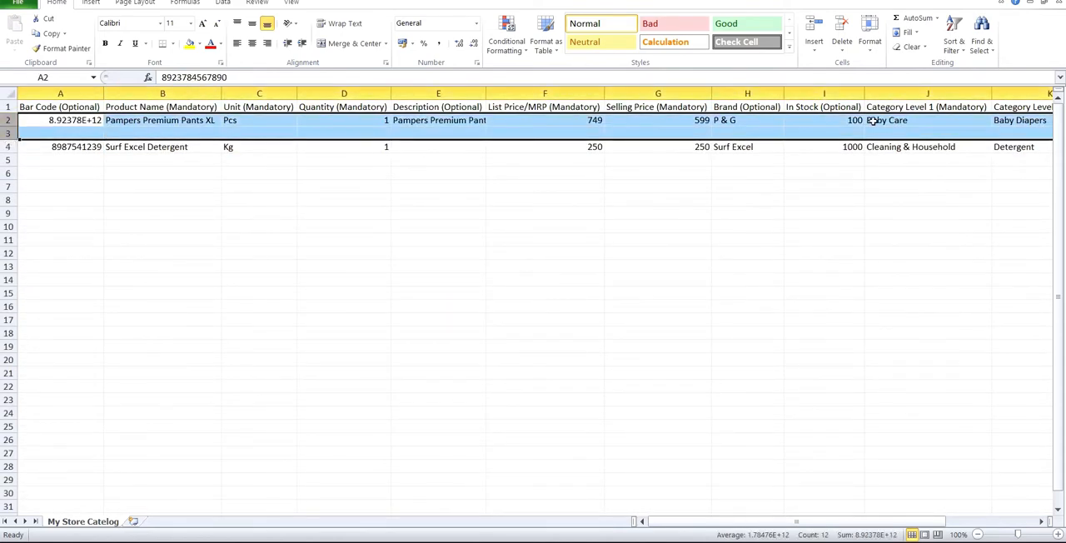
pyautogui.rightClick(8, 121)
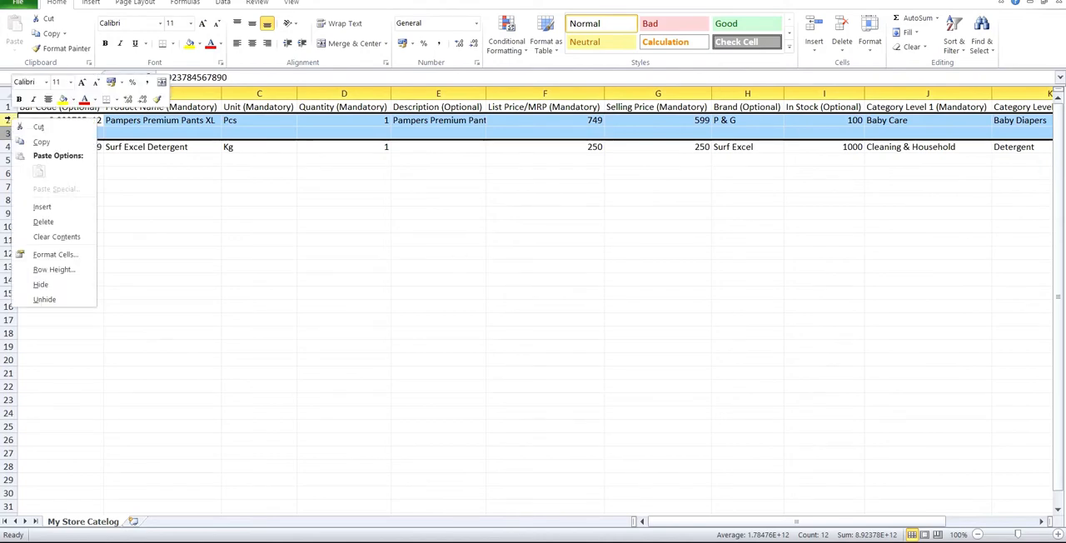
pyautogui.click(45, 222)
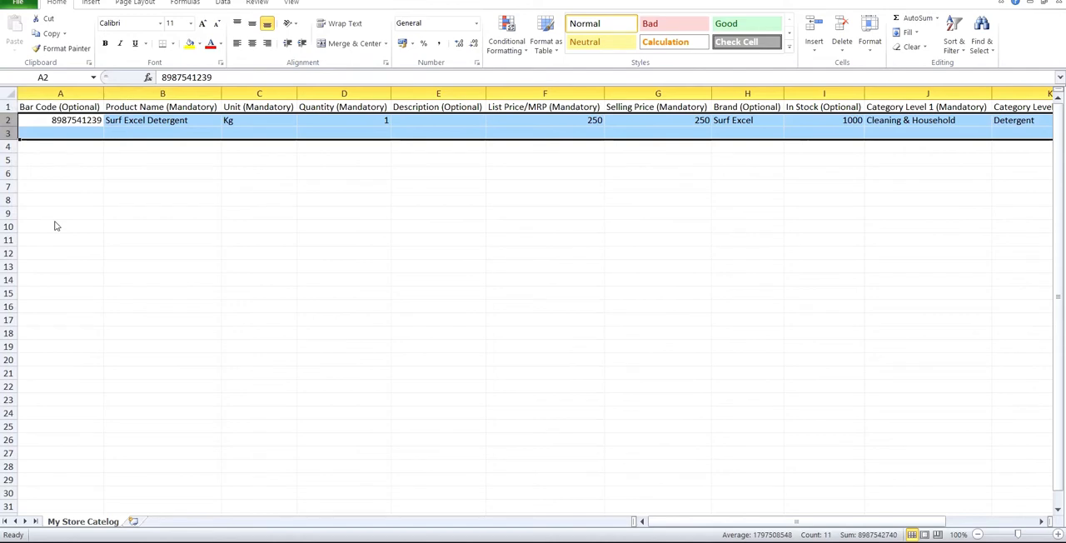
pyautogui.click(175, 183)
# Step: Enter Indiagate Basmati Rice as the product name in row 3, leaving its bar code blank
pyautogui.click(75, 131)
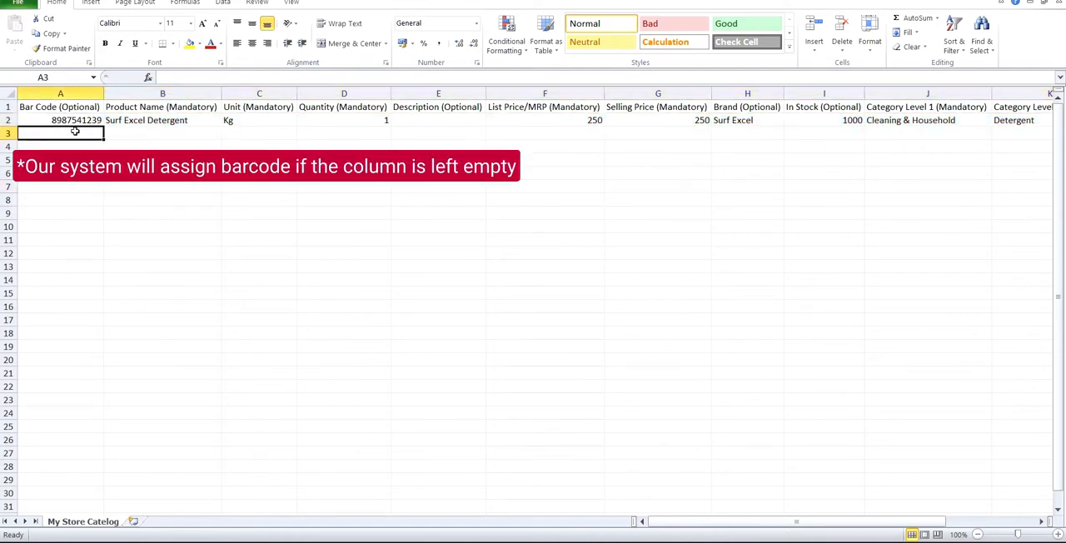
pyautogui.press('Tab')
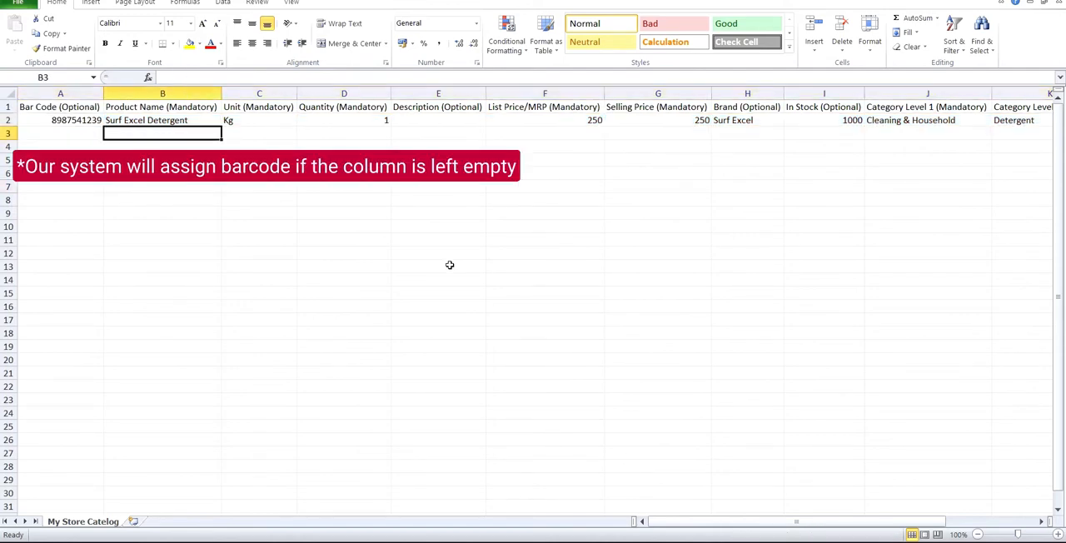
pyautogui.write('Ind')
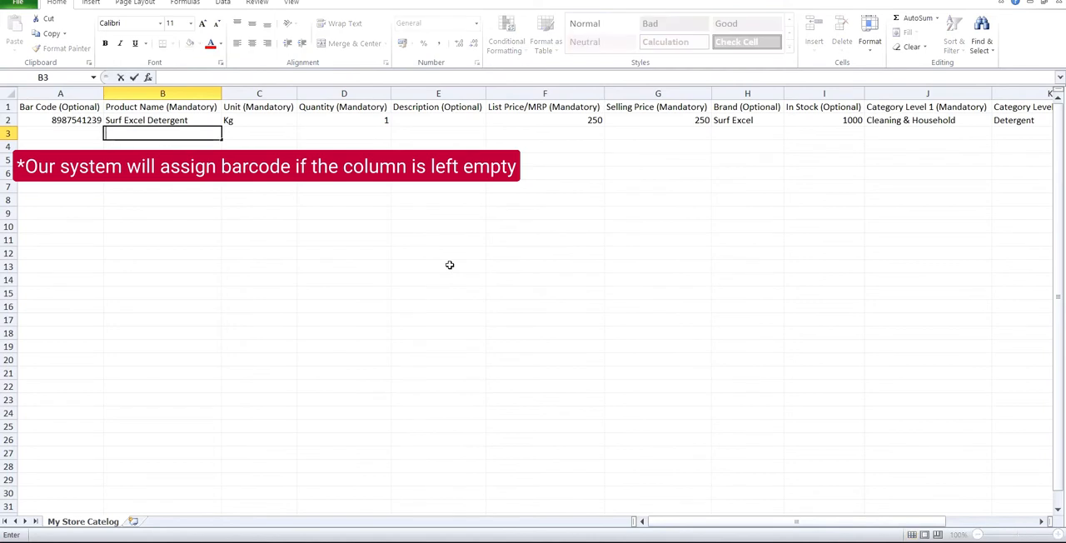
pyautogui.write('ate Basma')
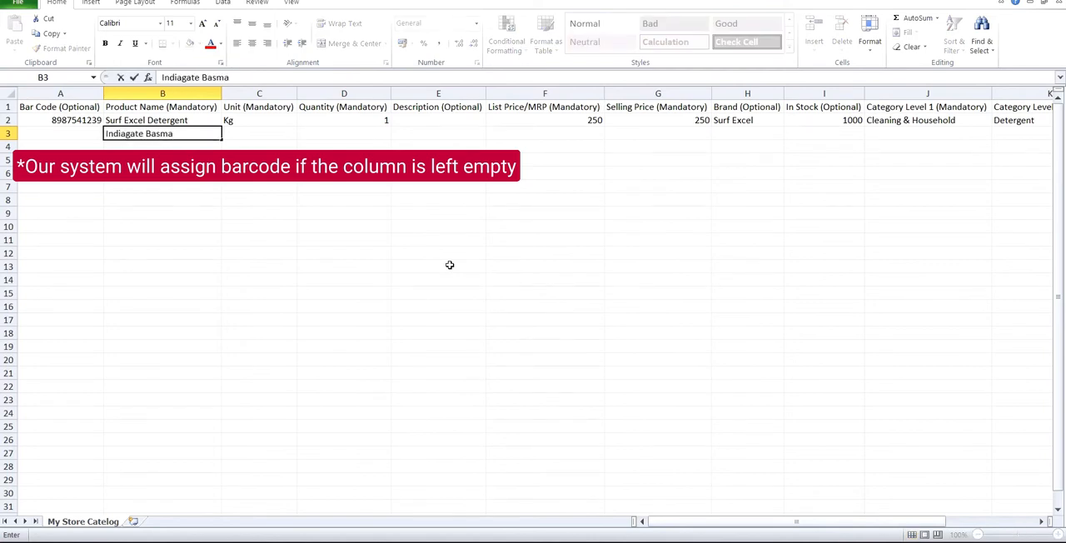
pyautogui.write('ti Rice')
pyautogui.press('Tab')
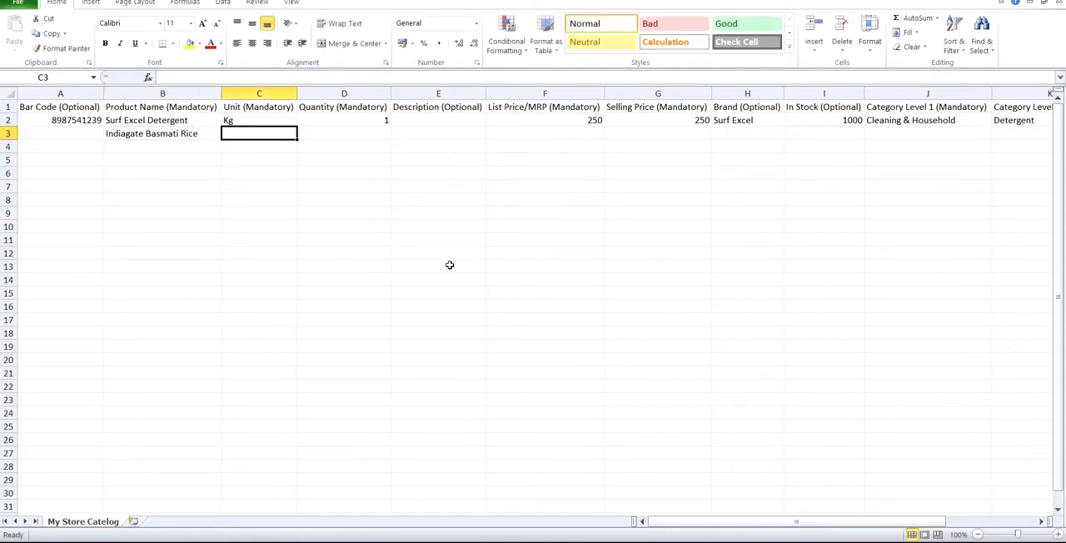
# Step: Set the row 3 product's unit to Gm and quantity to 500, leaving its description blank
pyautogui.write('Gm')
pyautogui.press('Tab')
pyautogui.write('500')
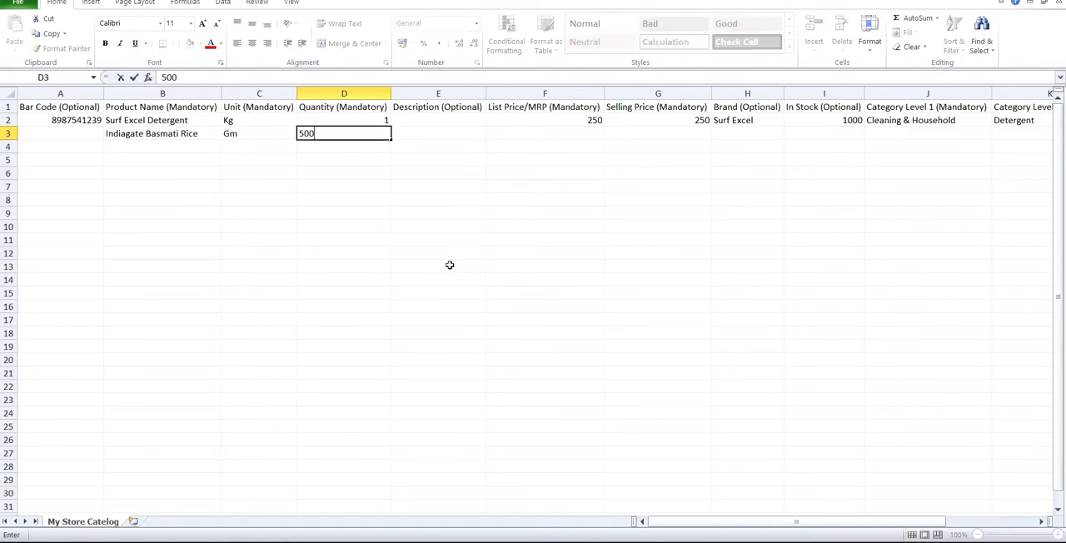
pyautogui.press('Tab')
pyautogui.press('Tab')
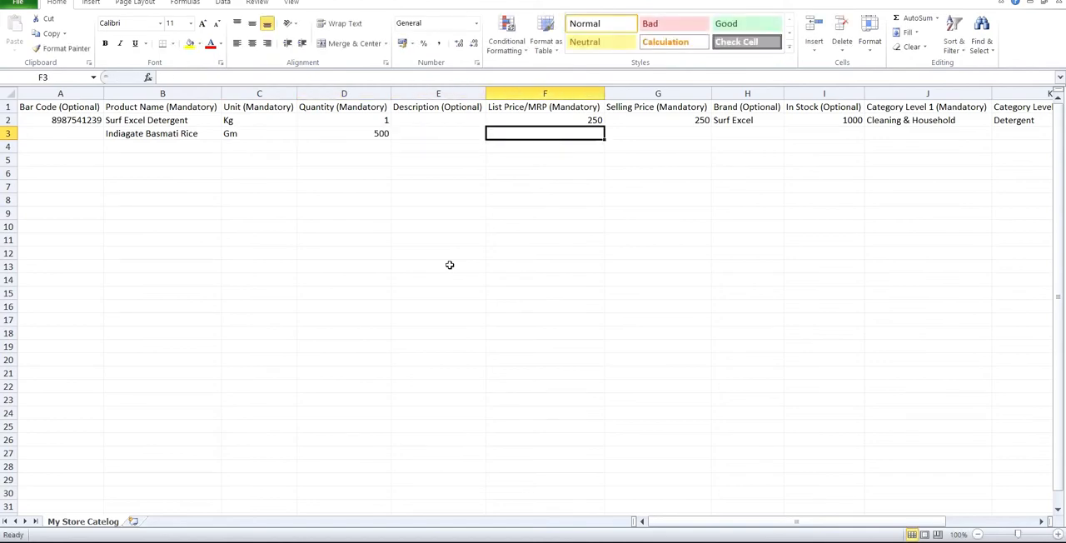
# Step: Set the row 3 product's list price to 65 and its selling price to 60
pyautogui.write('65')
pyautogui.press('Tab')
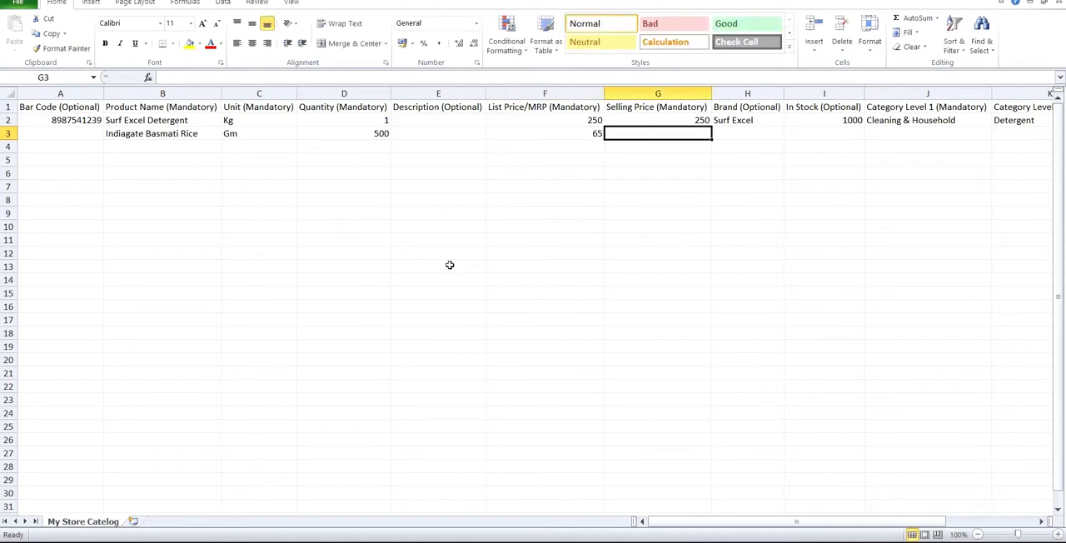
pyautogui.write('60')
pyautogui.press('Tab')
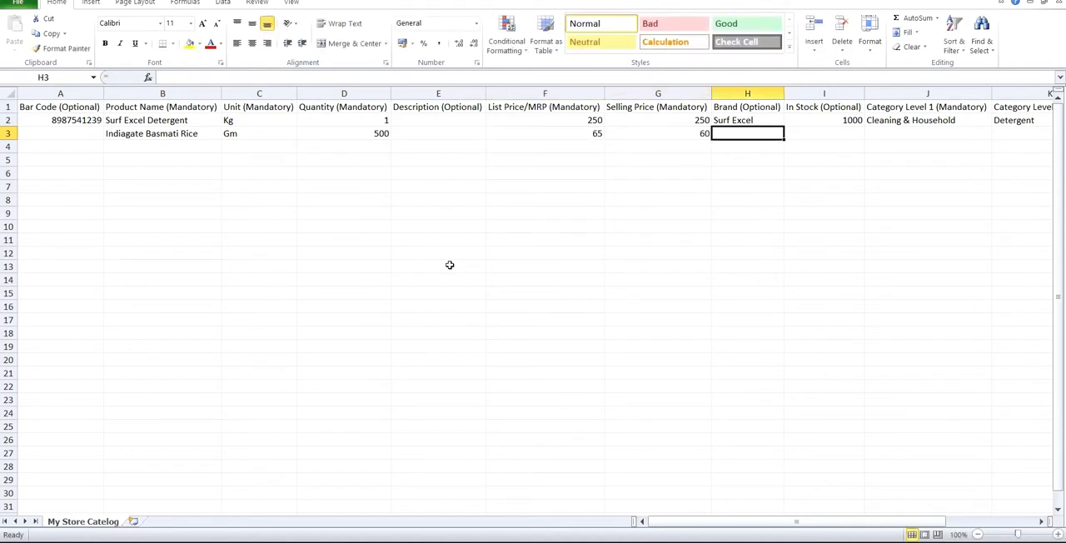
# Step: Enter India Gate as the row 3 product's brand and 1000 as its In Stock value
pyautogui.write('India')
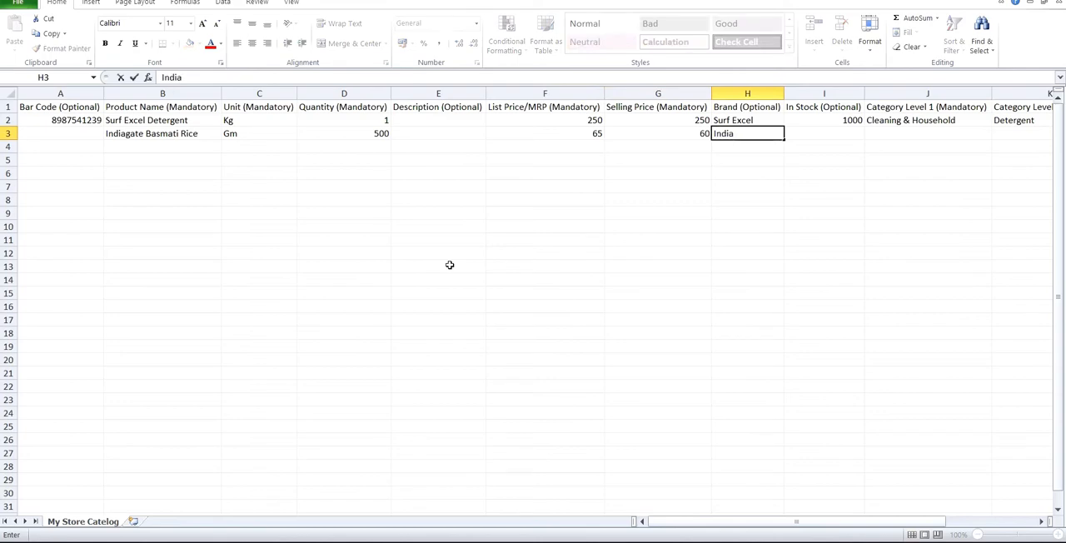
pyautogui.write(' Gate')
pyautogui.press('Tab')
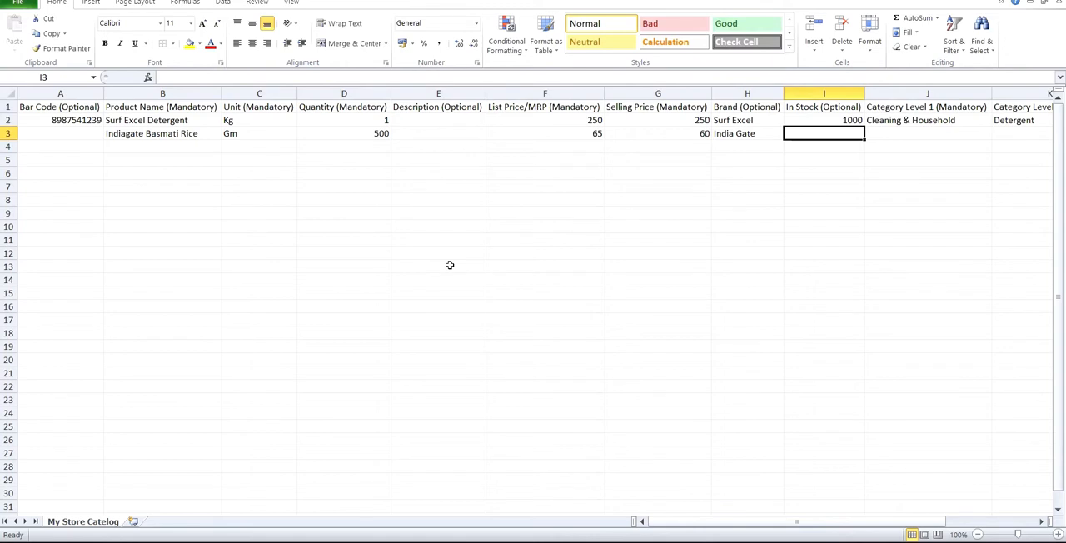
pyautogui.write('1000')
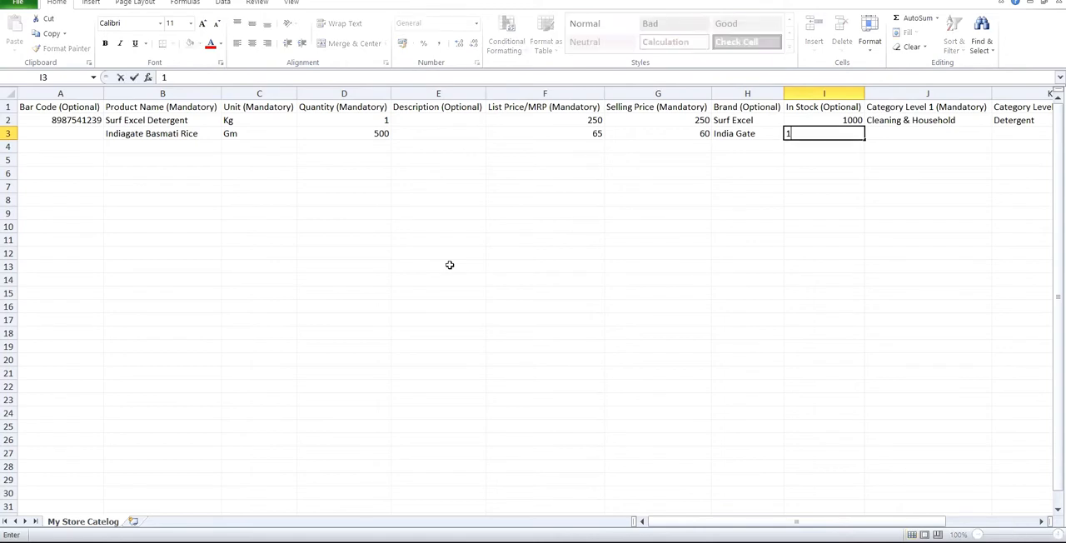
pyautogui.press('Tab')
pyautogui.press('Tab')
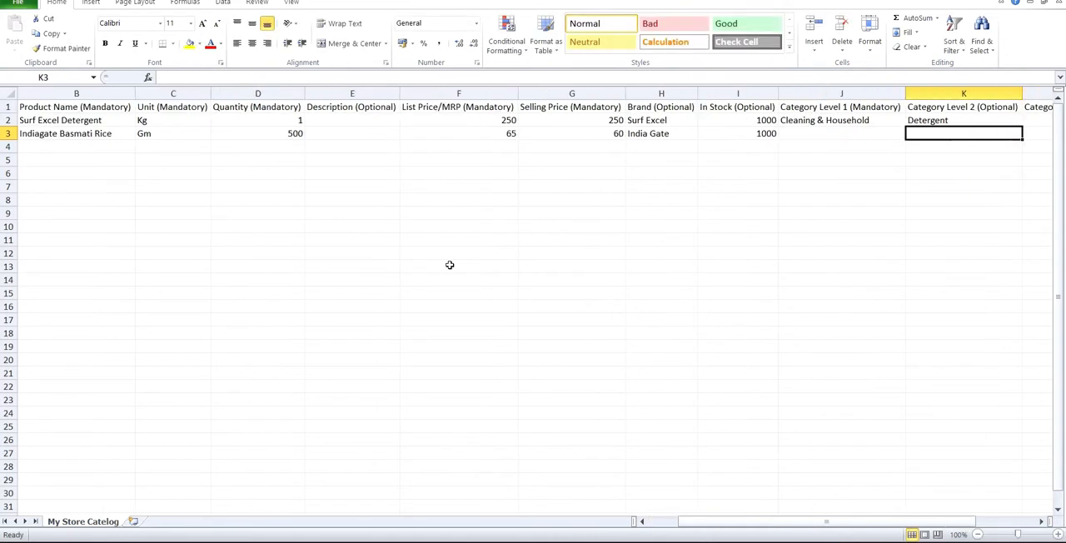
# Step: Enter Grocery & Staples as the row 3 product's Category Level 1 and Rice as its Category Level 2, leaving Category Level 3 blank
pyautogui.press('Left')
pyautogui.write('Gro')
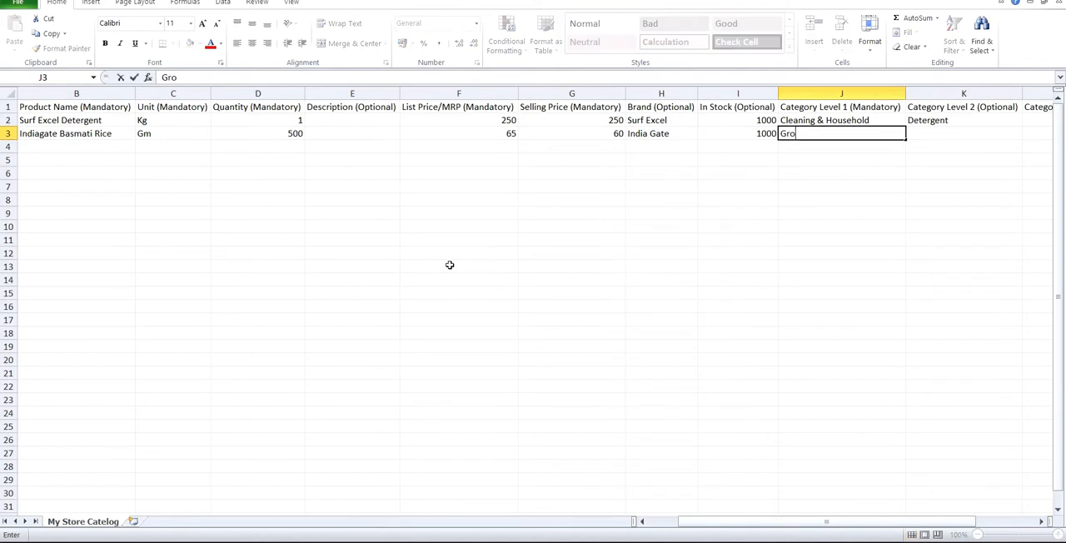
pyautogui.write('cery & Staples')
pyautogui.press('Tab')
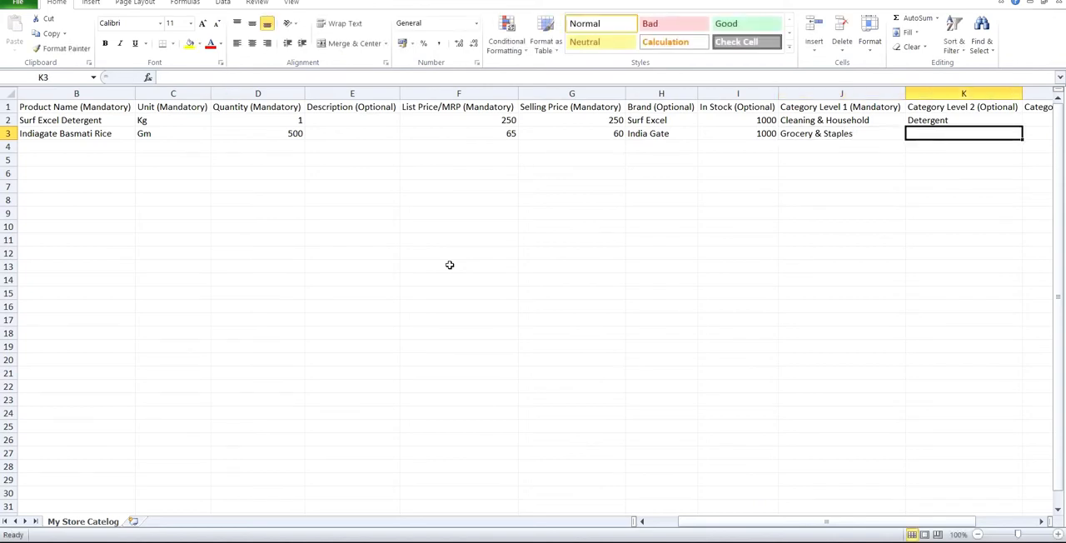
pyautogui.write('Rice')
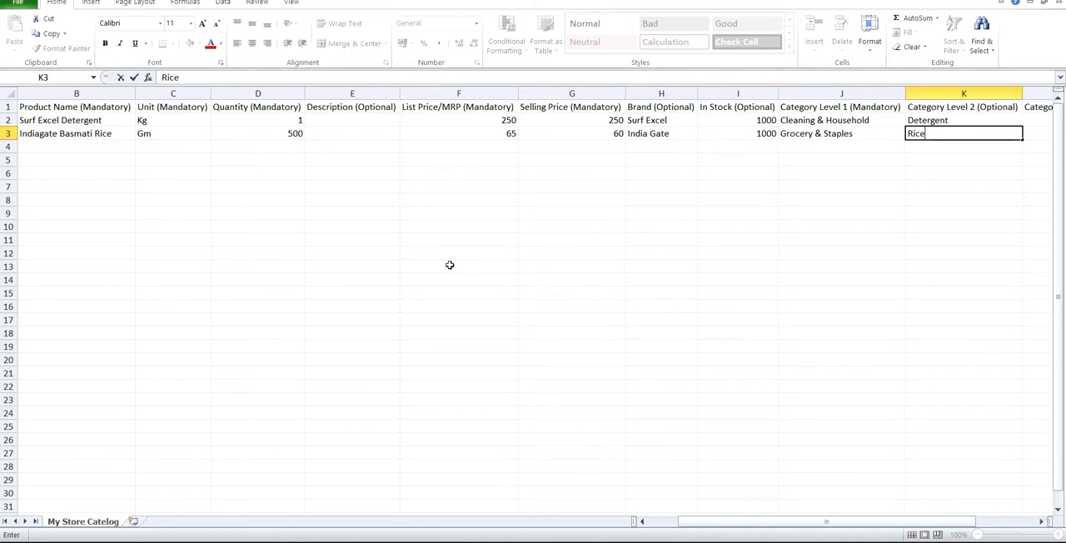
pyautogui.press('Tab')
# Step: Mark the row 3 product as active with the value Yes
pyautogui.press('Tab')
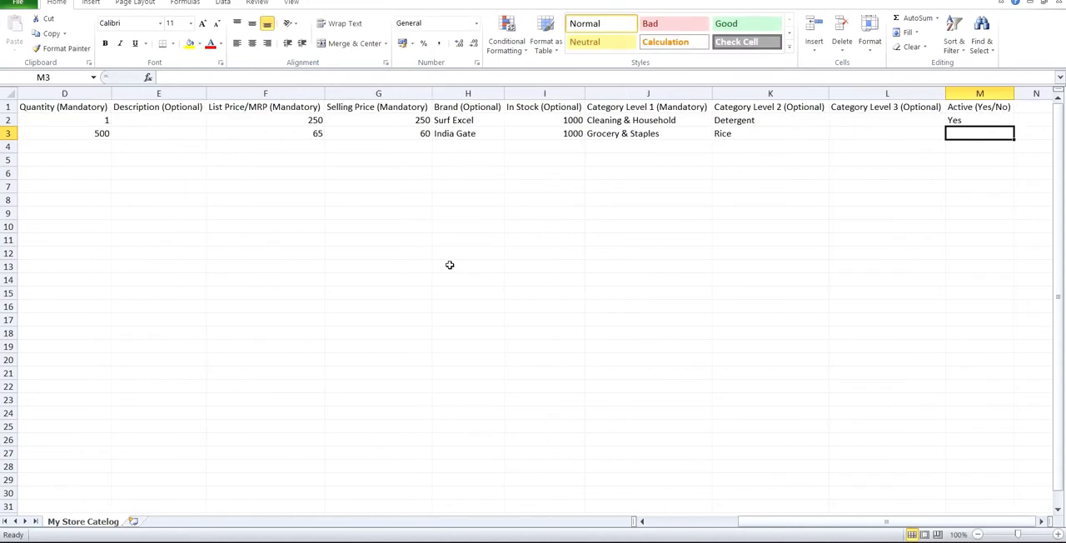
pyautogui.hotkey('shift', 'Tab')
pyautogui.press('Tab')
pyautogui.write('Yes')
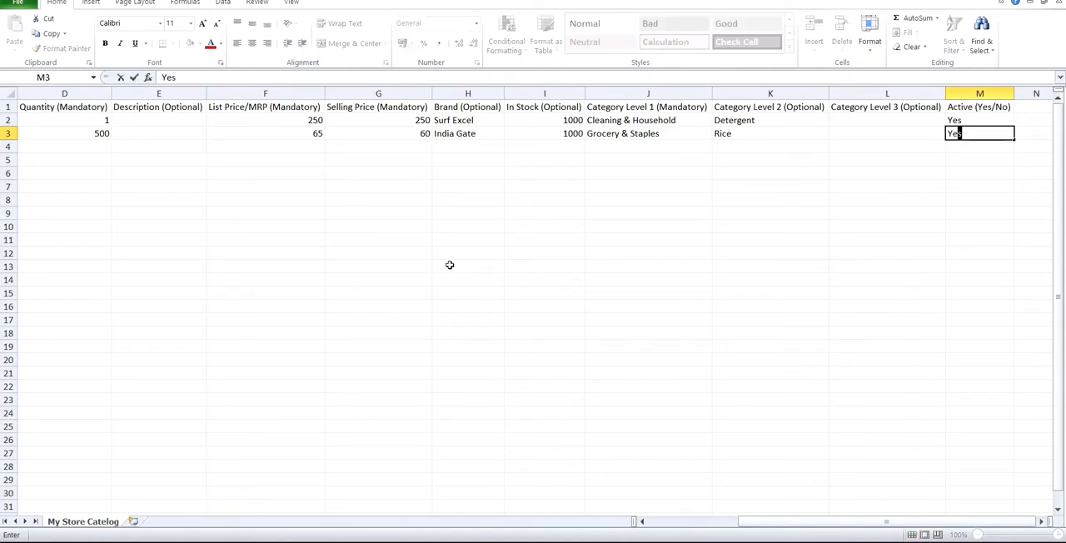
pyautogui.press('Return')
# Step: Start a new product in row 4 by entering ABCD58793 as its bar code
pyautogui.press('Left')
pyautogui.press('Left')
pyautogui.press('Left')
pyautogui.press('Left')
pyautogui.press('Left')
pyautogui.press('Left')
pyautogui.press('Left')
pyautogui.press('Left')
pyautogui.press('Left')
pyautogui.press('Left')
pyautogui.press('Left')
pyautogui.press('Left')
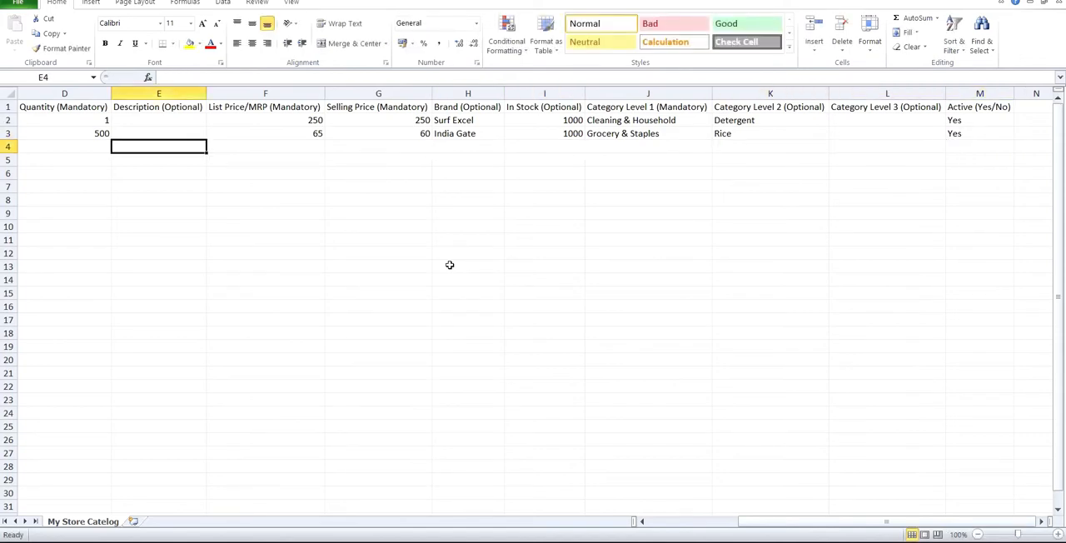
pyautogui.press('Down')
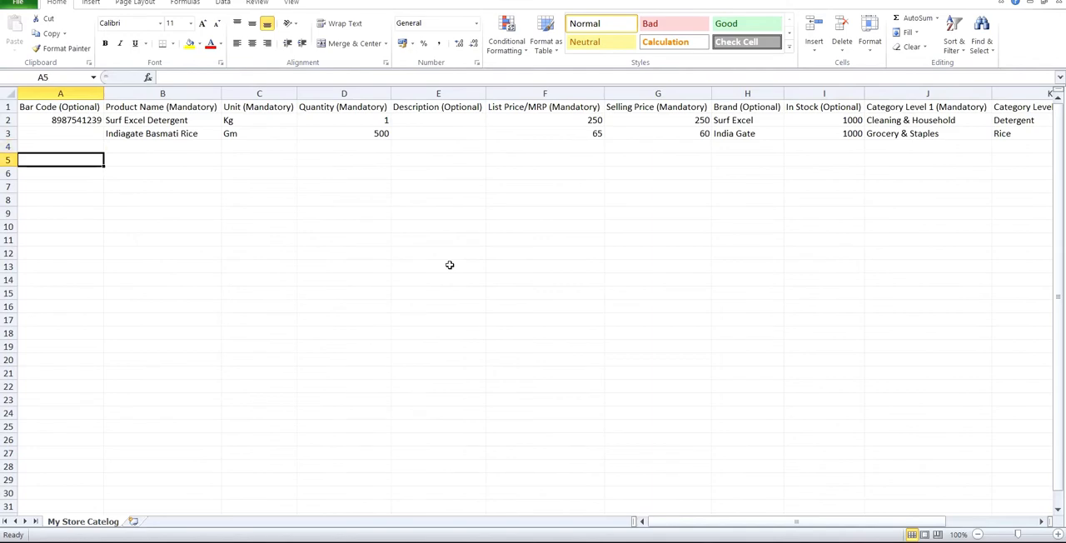
pyautogui.press('Up')
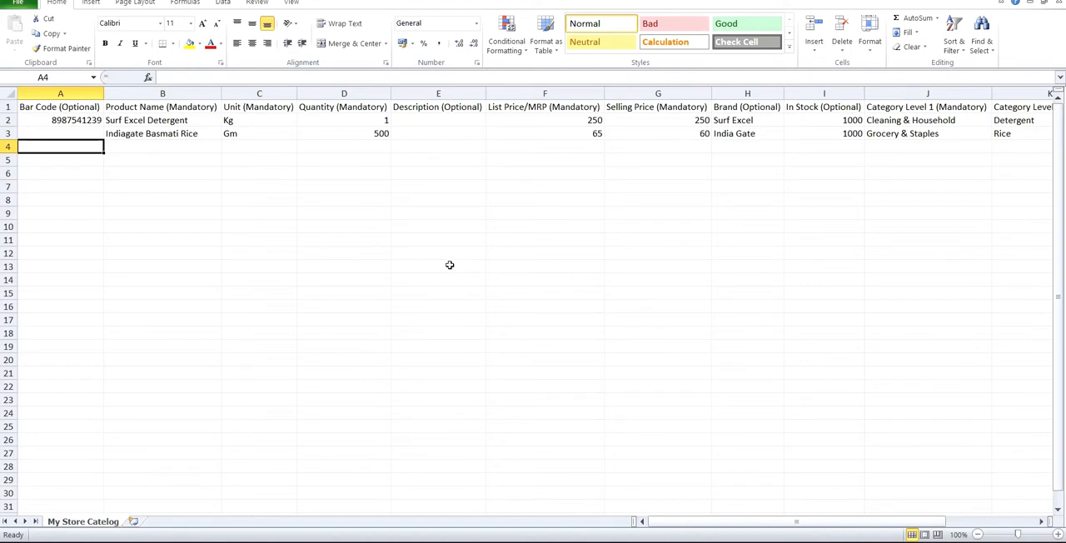
pyautogui.write('ABCD')
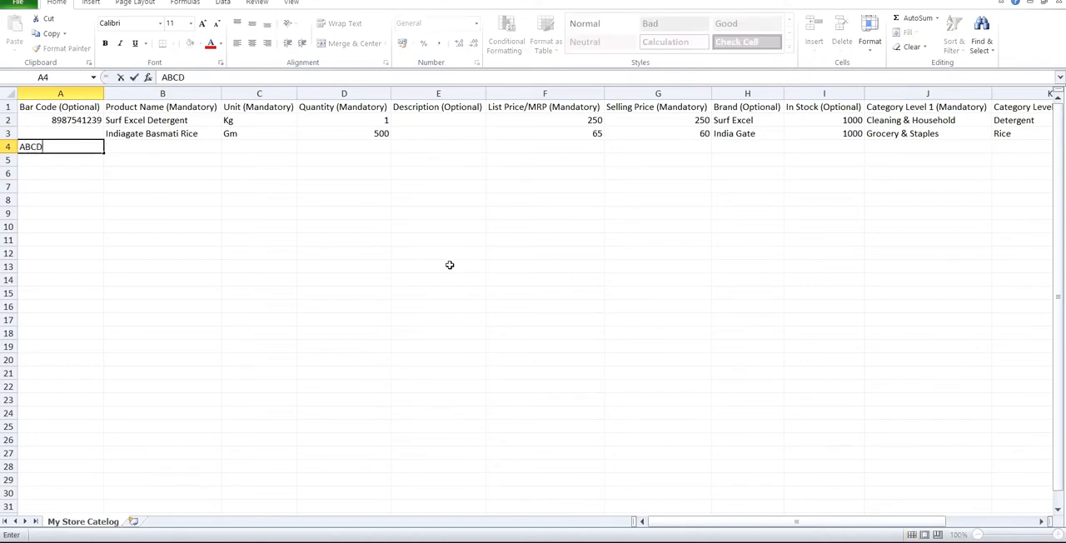
pyautogui.write('58793')
pyautogui.press('Tab')
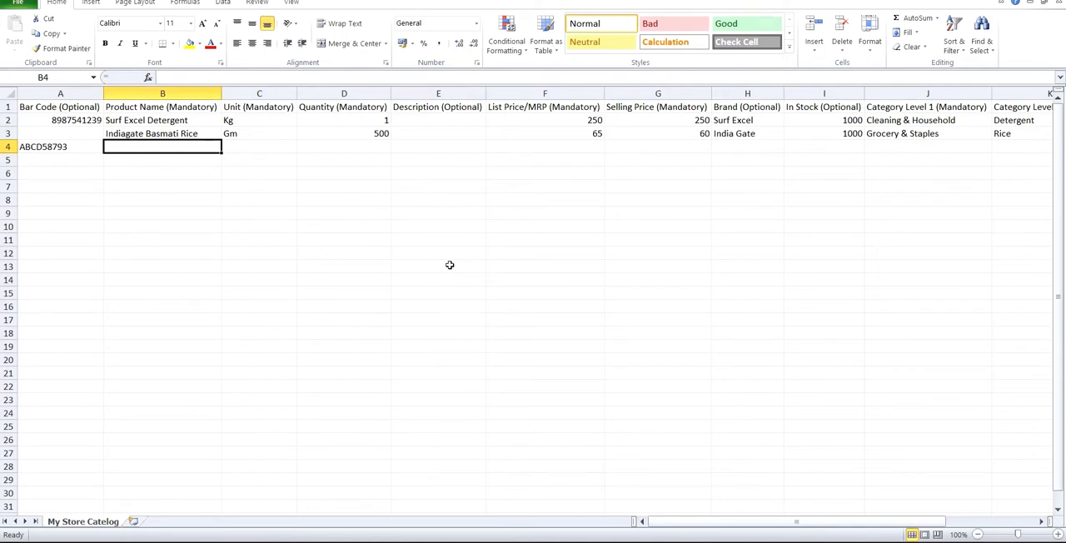
# Step: Enter Lifeboy Soap as the row 4 product's name
pyautogui.write('Lifeboy')
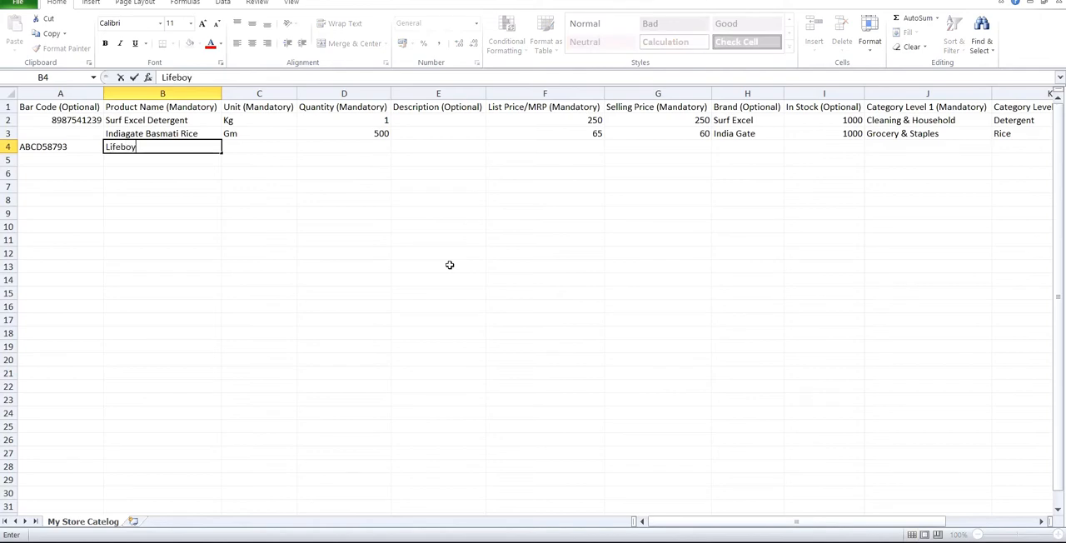
pyautogui.write(' Soap')
pyautogui.press('Tab')
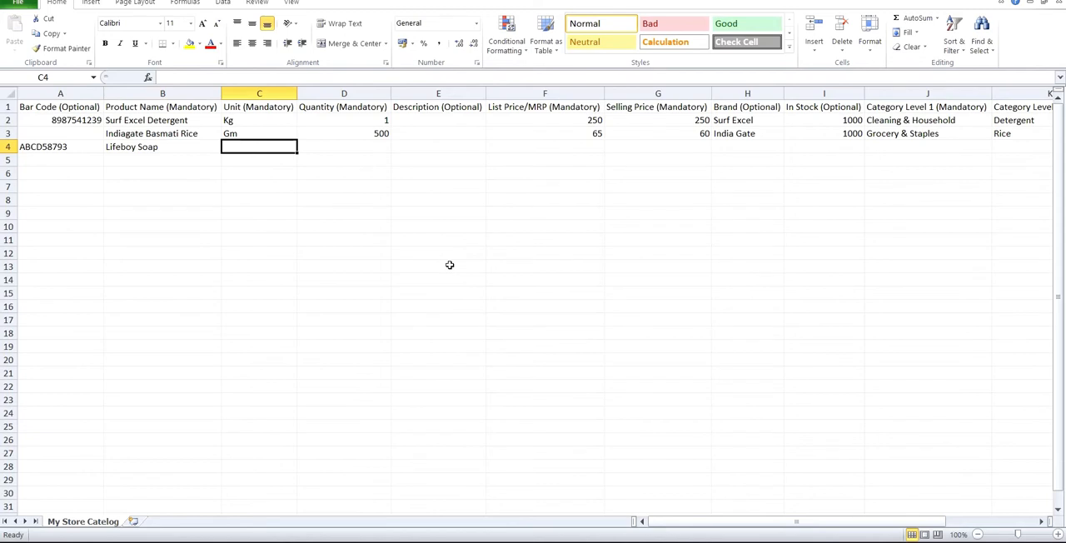
# Step: Enter Gm as the row 4 product's unit and 75 as its quantity, leaving the description blank
pyautogui.write('Pc')
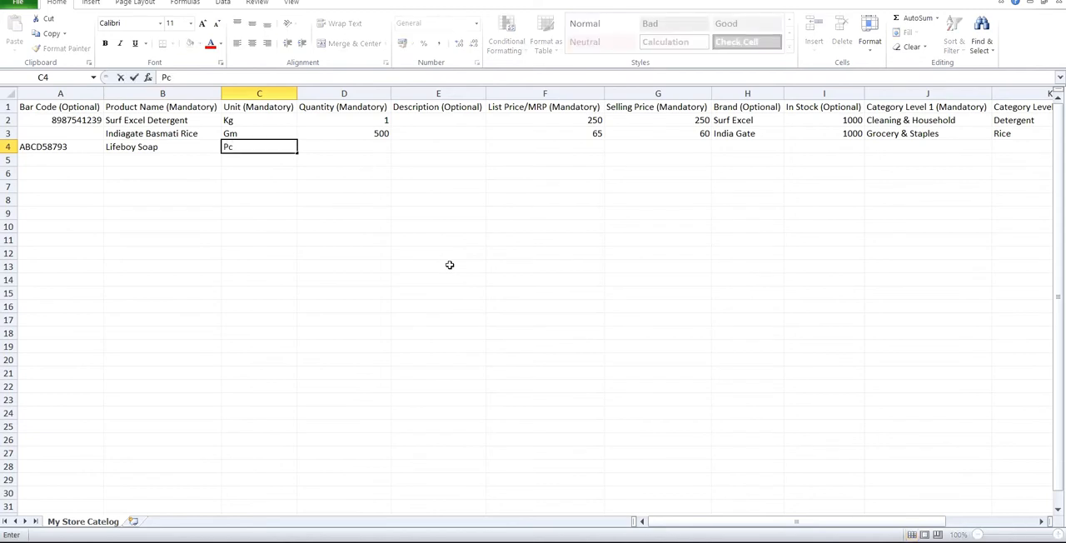
pyautogui.press('BackSpace')
pyautogui.press('BackSpace')
pyautogui.write('Gm')
pyautogui.press('Tab')
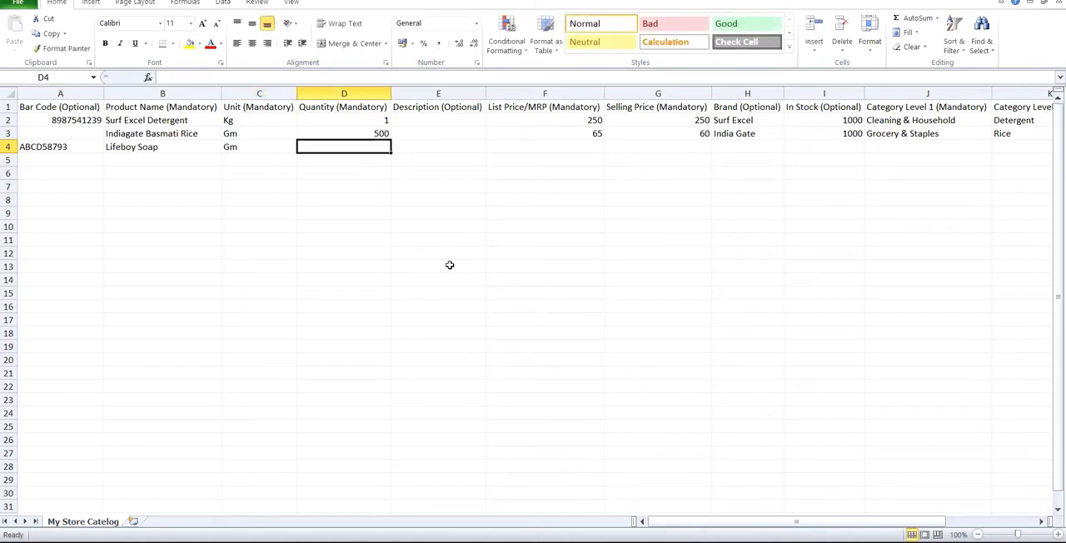
pyautogui.write('75')
pyautogui.press('Tab')
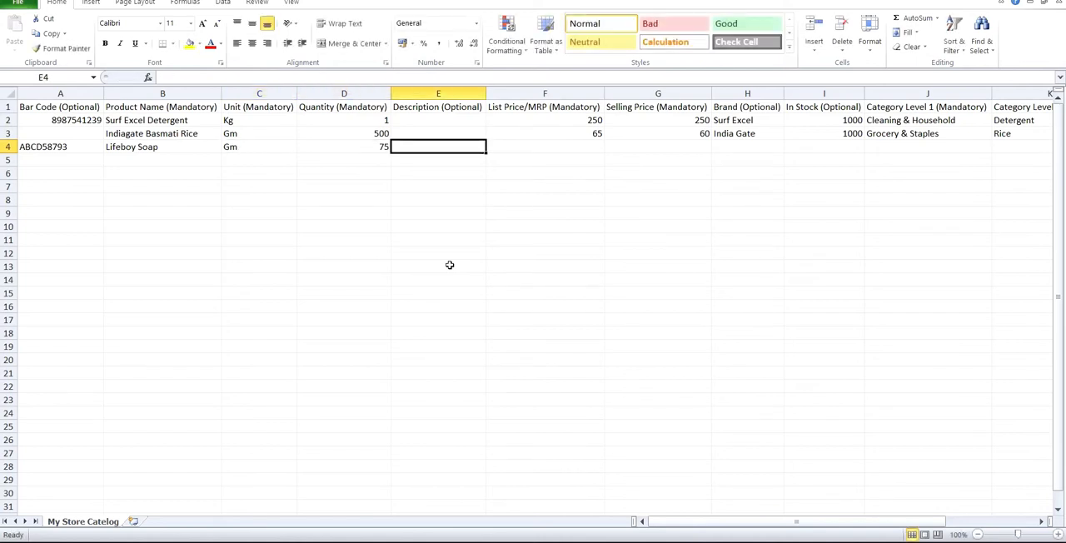
pyautogui.press('Tab')
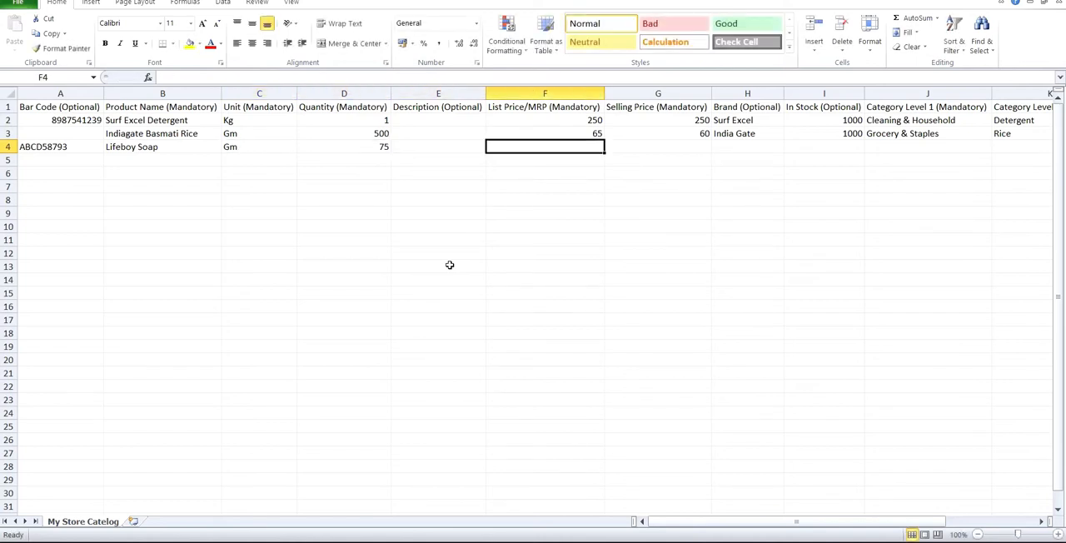
# Step: Try "Best soap for a better health." as the row 4 product's description and clear it again
pyautogui.hotkey('shift', 'Tab')
pyautogui.write('Be')
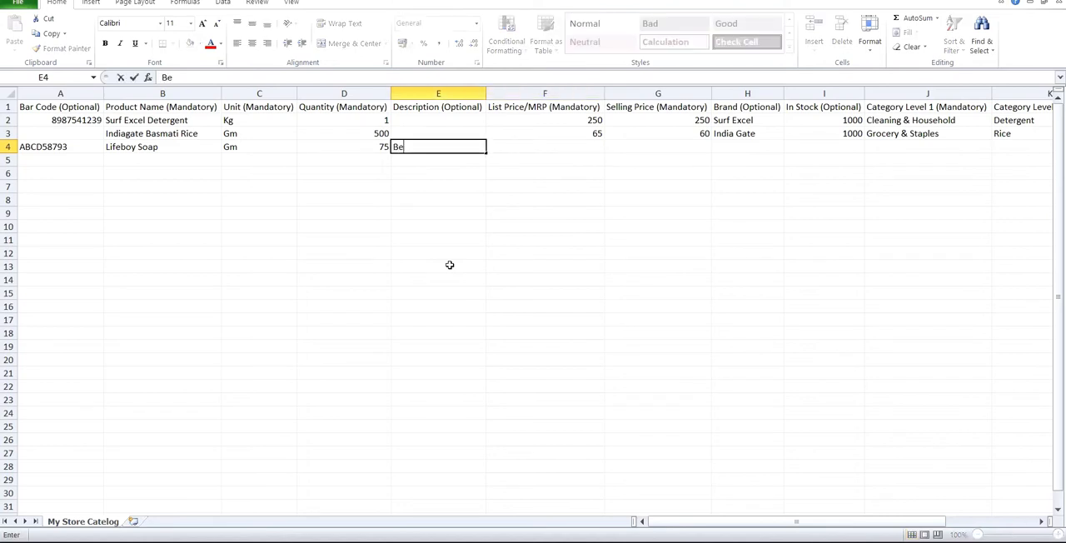
pyautogui.write('st soap for a ')
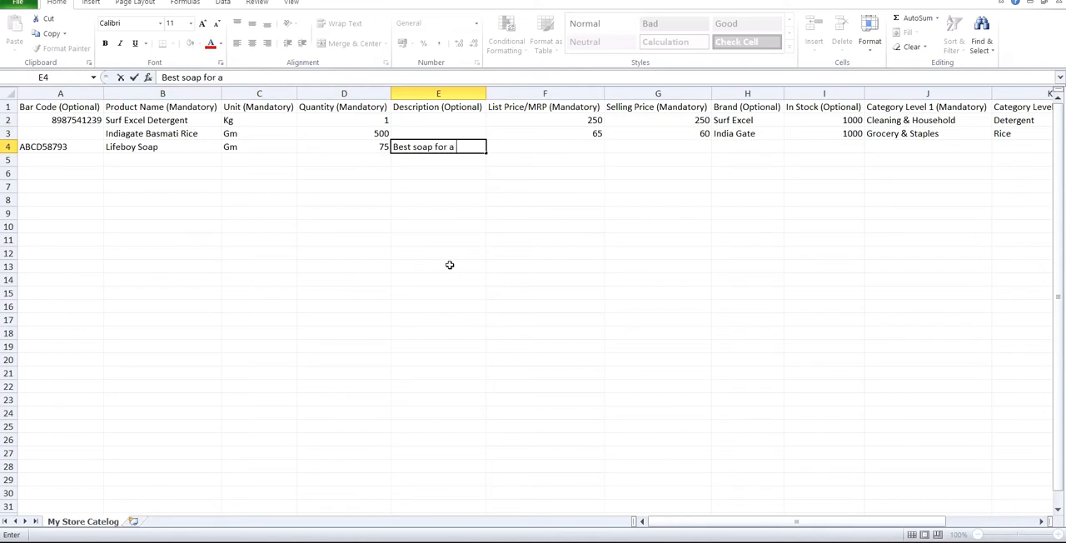
pyautogui.write('better health')
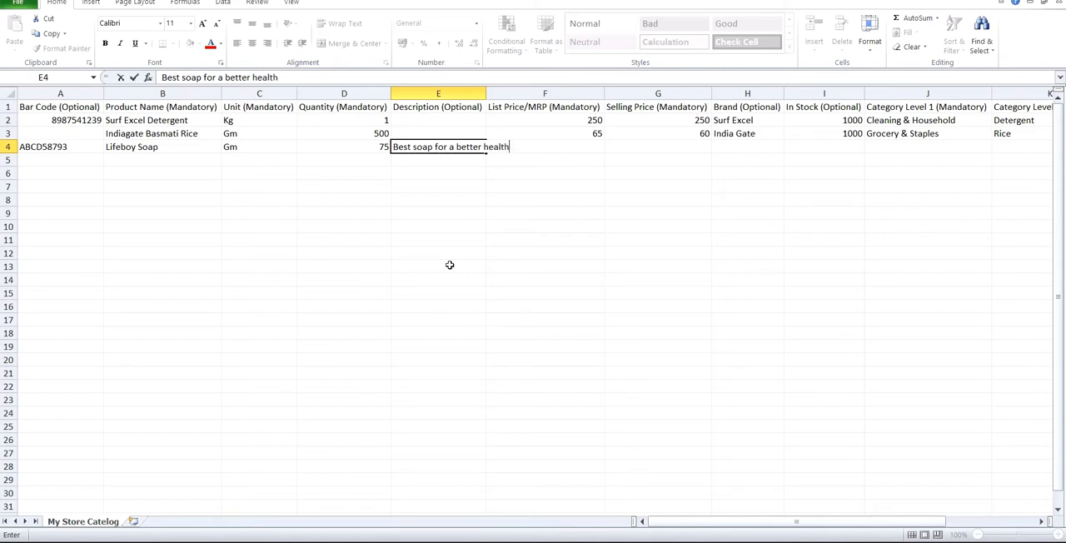
pyautogui.write('.')
pyautogui.press('Tab')
pyautogui.hotkey('shift', 'Tab')
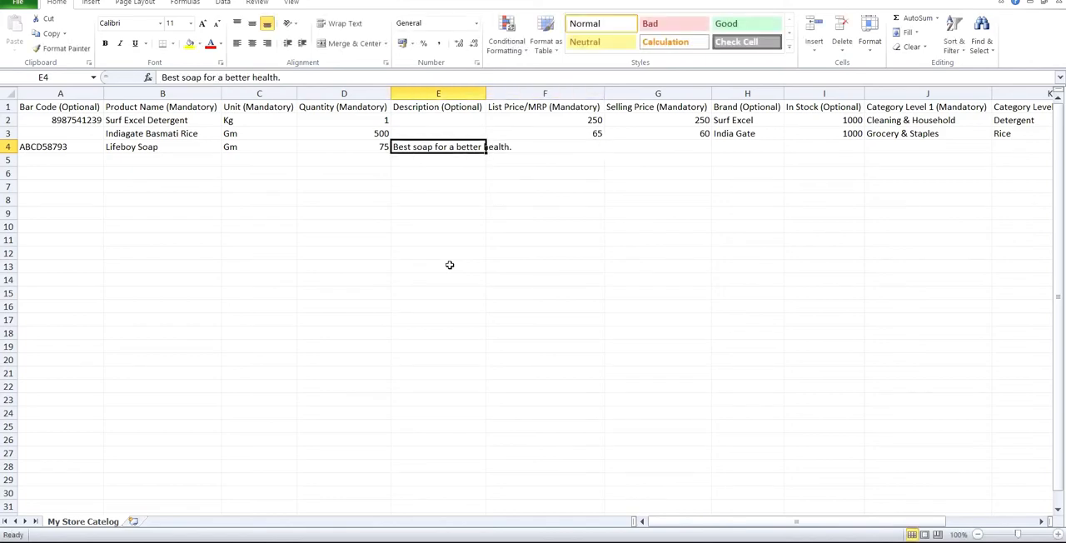
pyautogui.press('Delete')
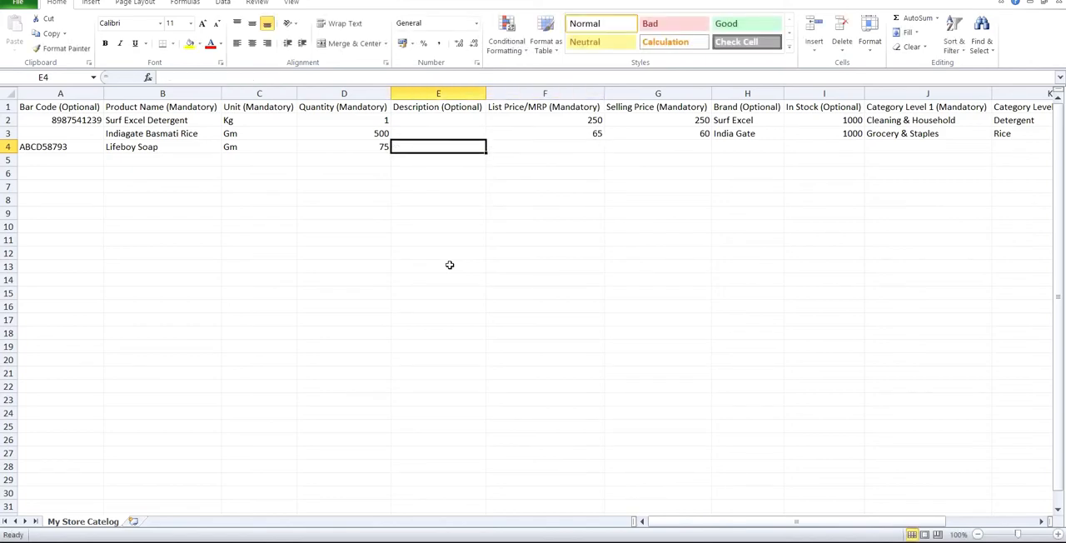
pyautogui.press('Tab')
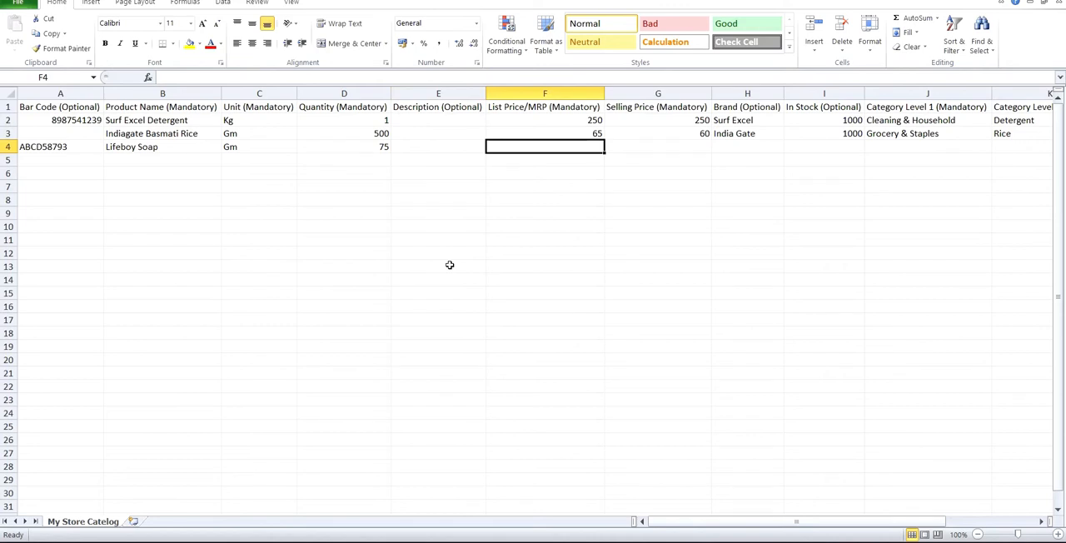
# Step: Enter 25 as the row 4 product's List Price/MRP and 23 as its Selling Price
pyautogui.write('25')
pyautogui.press('Tab')
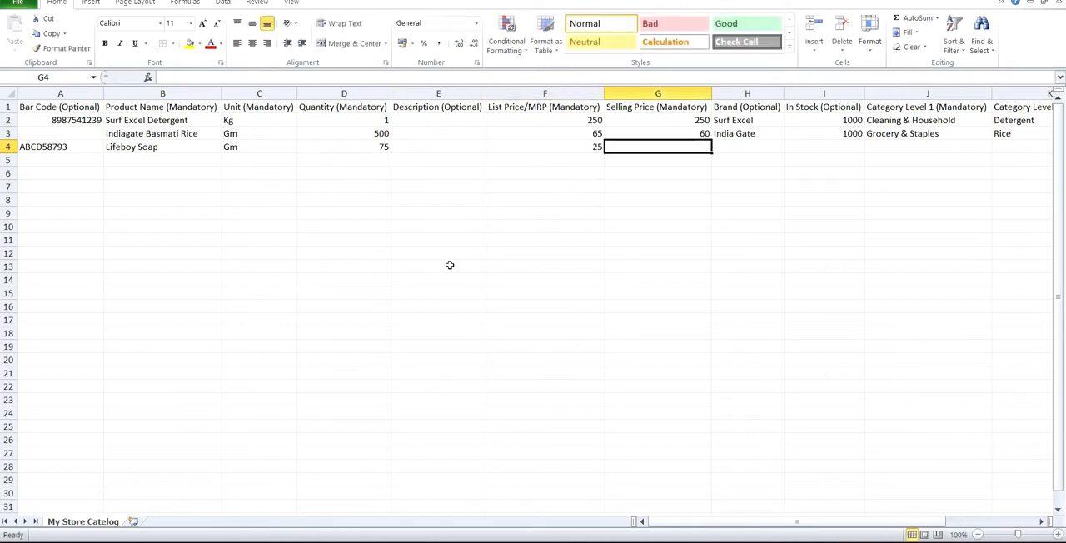
pyautogui.write('2')
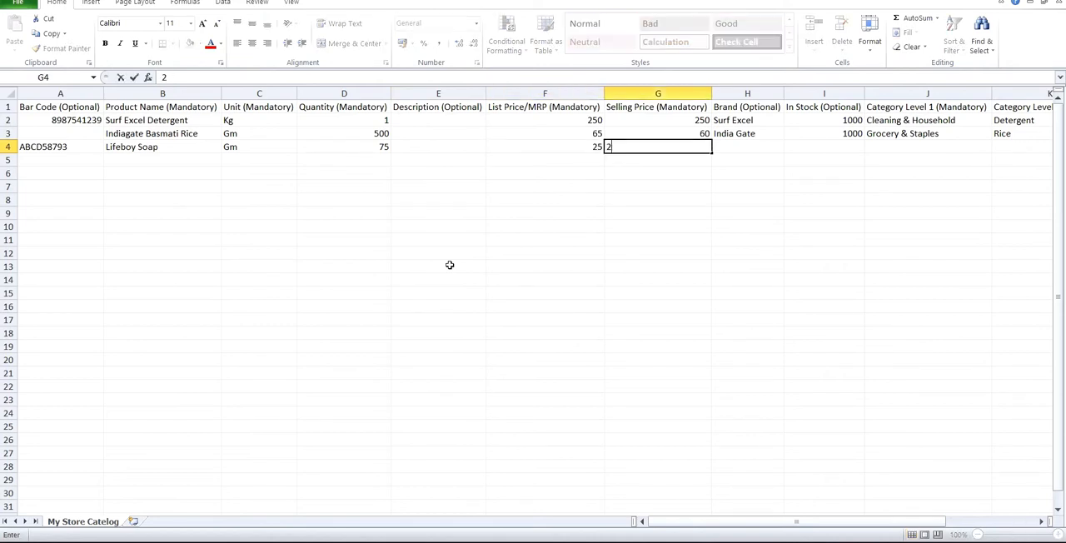
pyautogui.write('3')
pyautogui.press('Tab')
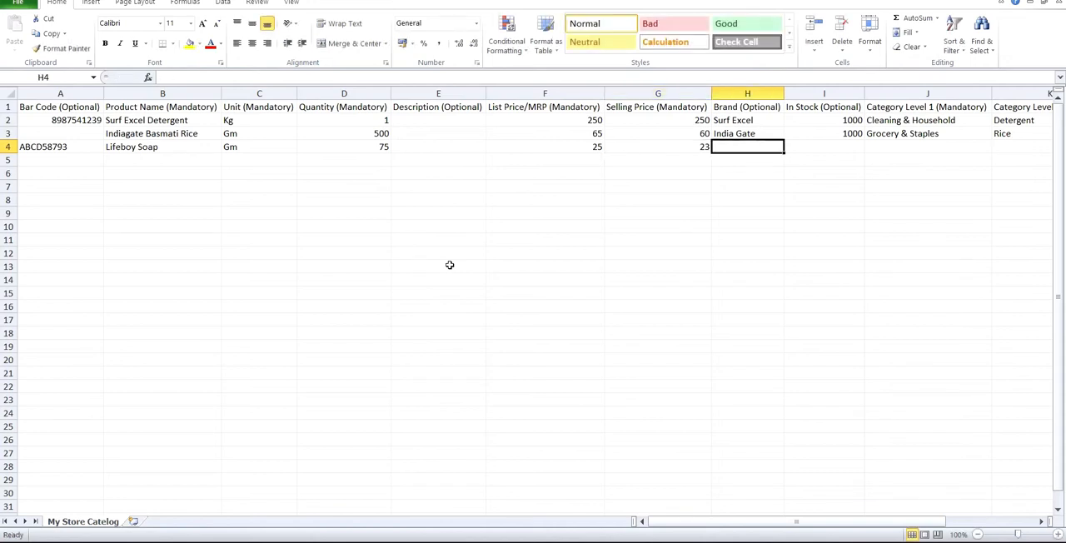
# Step: Enter Lifeboy as the row 4 product's brand and 1000 as its In Stock value
pyautogui.write('Lifeboy')
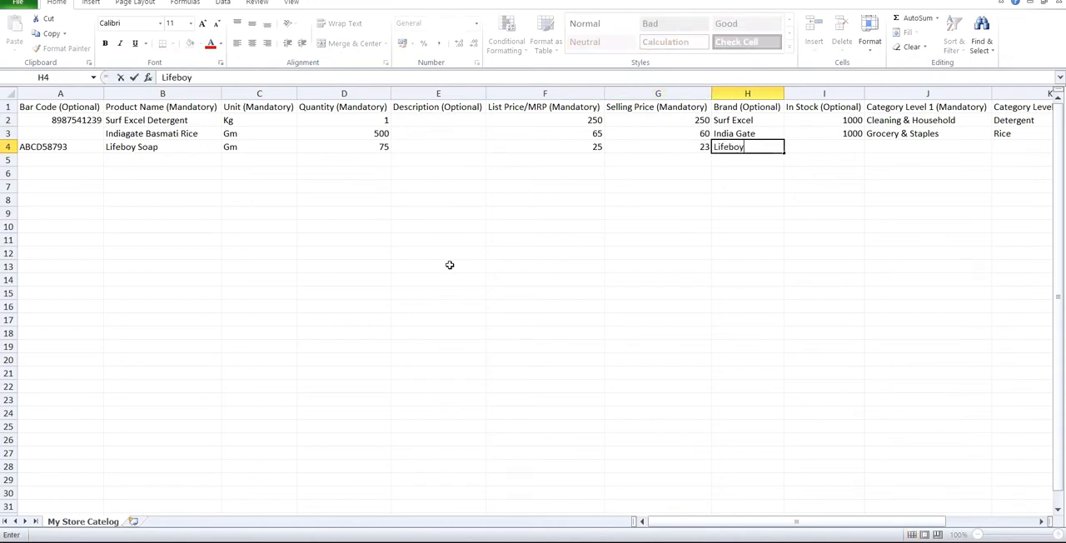
pyautogui.press('Tab')
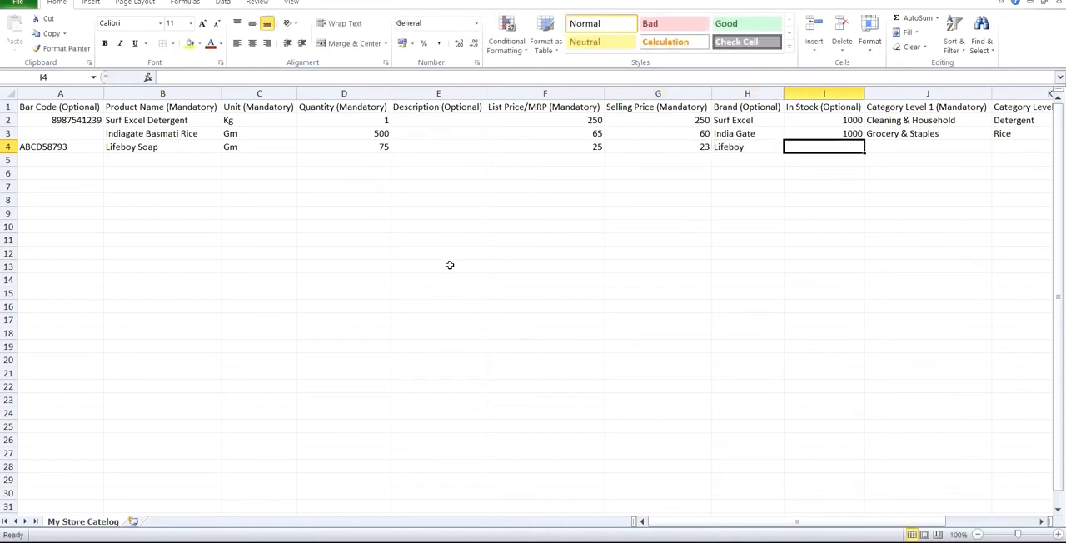
pyautogui.write('1000')
pyautogui.press('Tab')
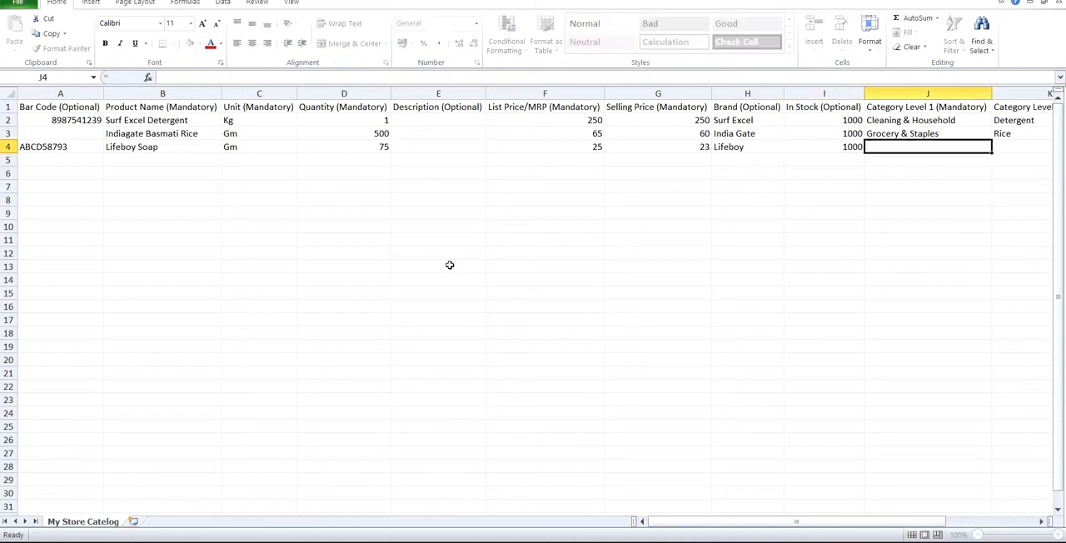
# Step: Enter Personal Care as the row 4 product's Category Level 1 and Soap as its Category Level 2, leaving Category Level 3 blank
pyautogui.press('Right')
pyautogui.press('Right')
pyautogui.press('Left')
pyautogui.press('Left')
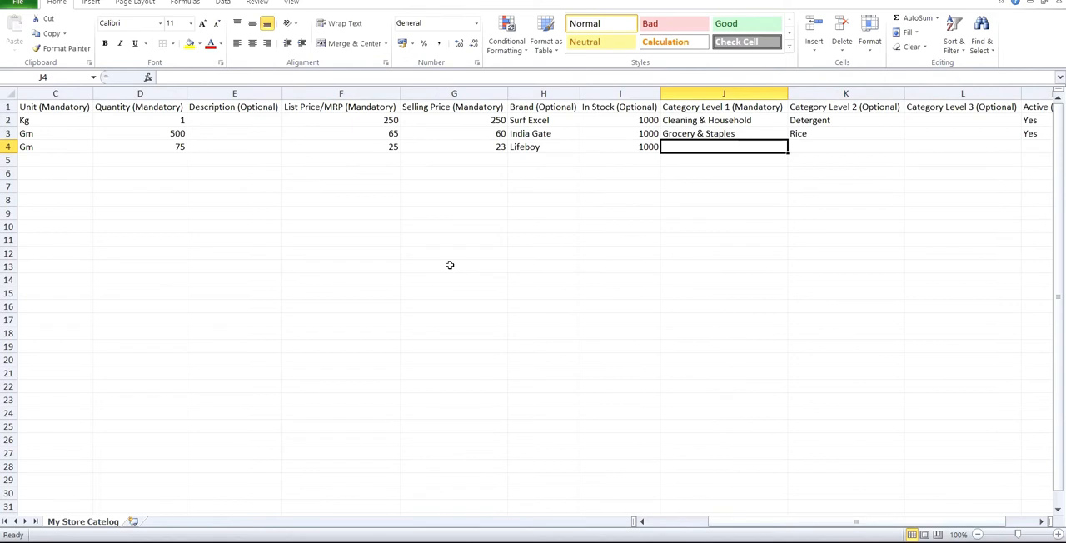
pyautogui.write('Per')
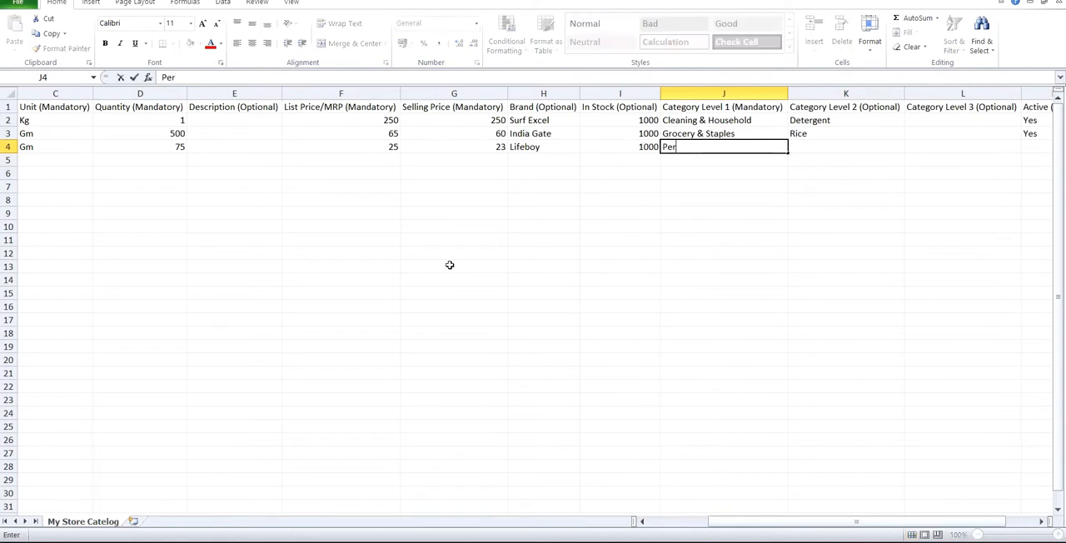
pyautogui.write('sonal Care')
pyautogui.press('Tab')
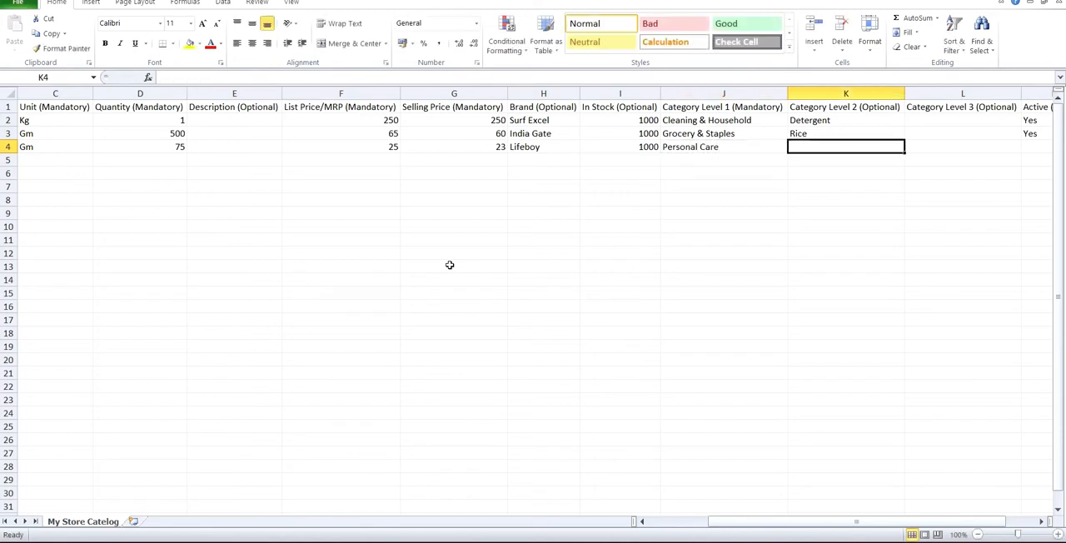
pyautogui.write('Soa')
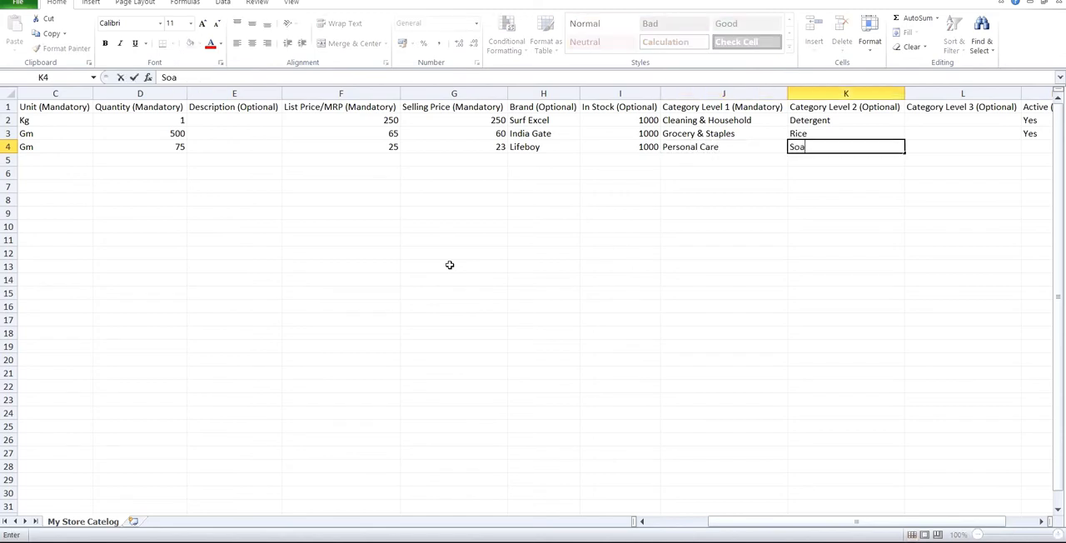
pyautogui.write('p')
pyautogui.press('Tab')
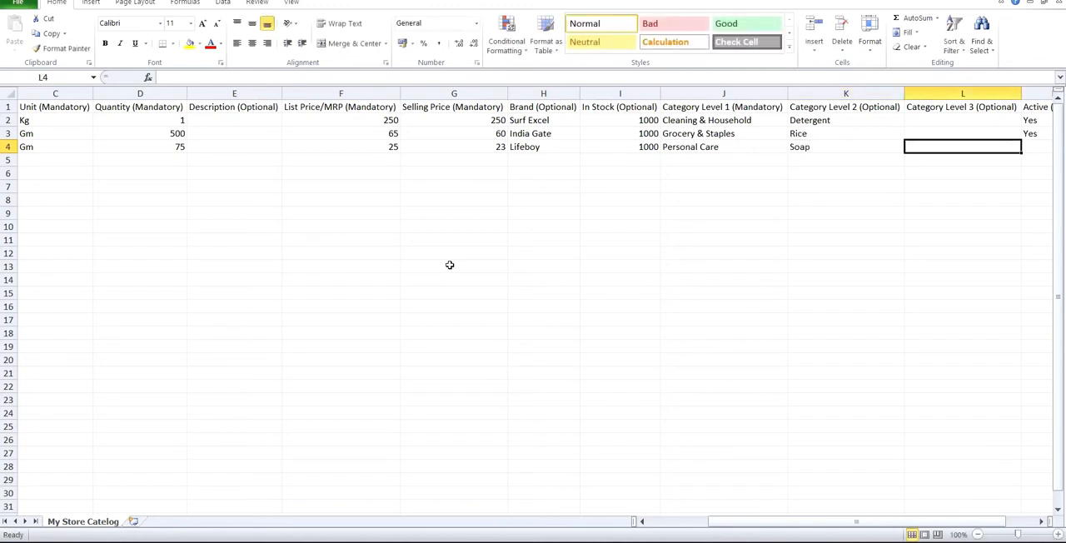
pyautogui.press('Tab')
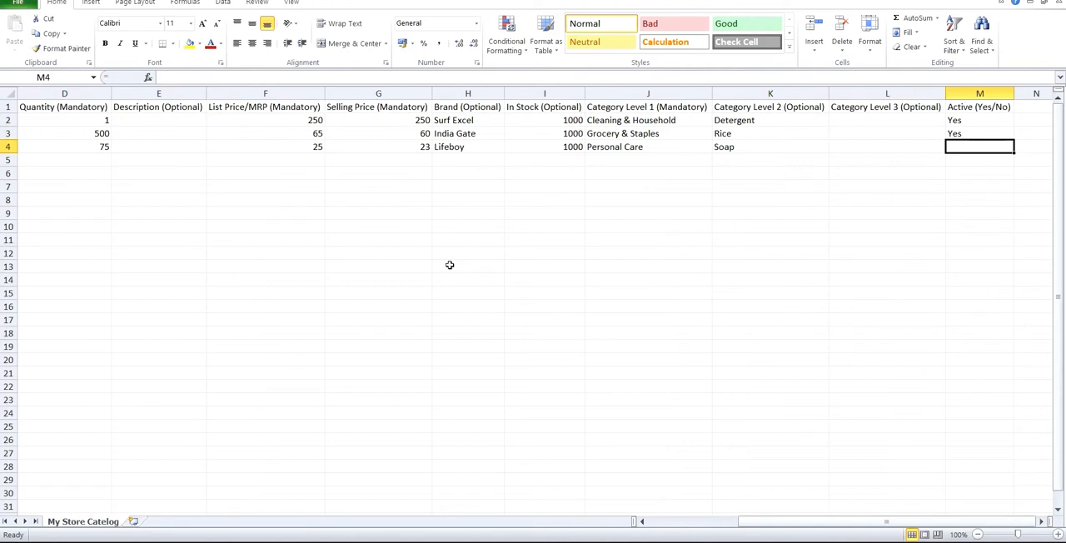
# Step: Mark the row 4 product as active with the value Yes and return to the start of the next row
pyautogui.write('Yes')
pyautogui.press('Return')
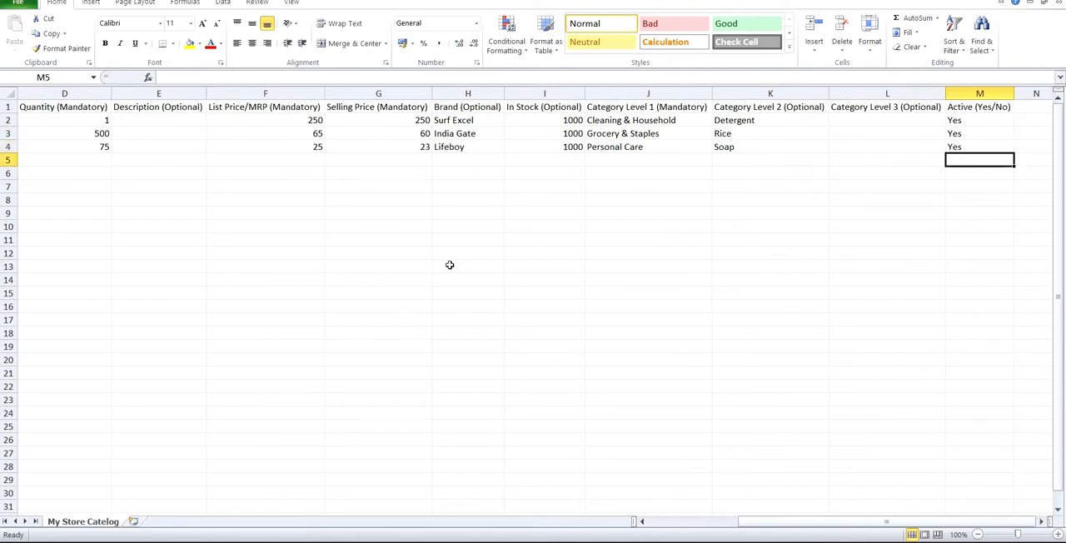
pyautogui.press('Left')
pyautogui.press('Left')
pyautogui.press('Left')
pyautogui.press('Left')
pyautogui.press('Left')
pyautogui.press('Left')
pyautogui.press('Left')
pyautogui.press('Left')
pyautogui.press('Left')
pyautogui.press('Left')
pyautogui.press('Left')
pyautogui.press('Left')
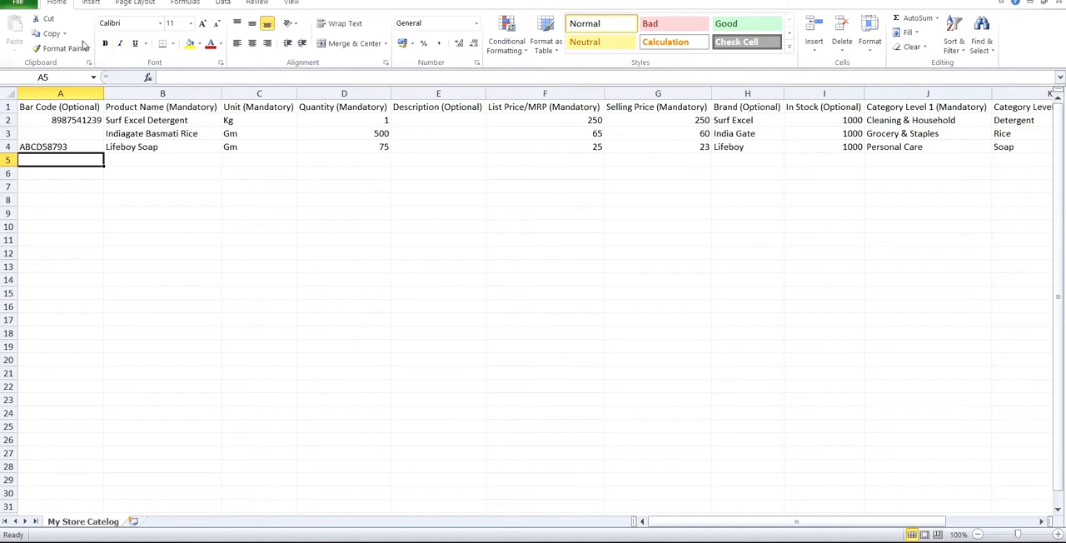
# Step: Save My Store Catelog.csv, keeping the CSV (Comma delimited) format
pyautogui.click(20, 4)
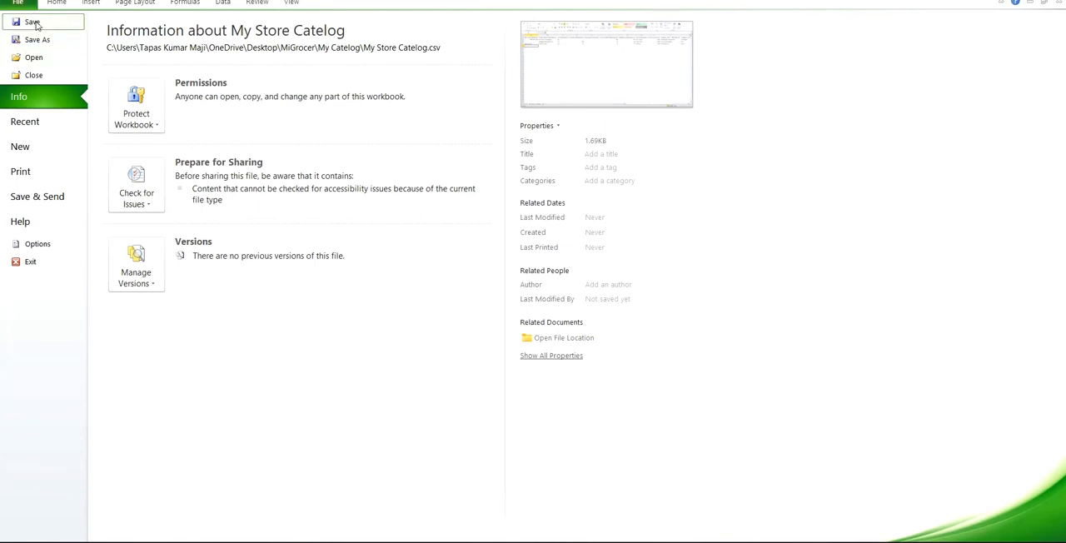
pyautogui.click(33, 22)
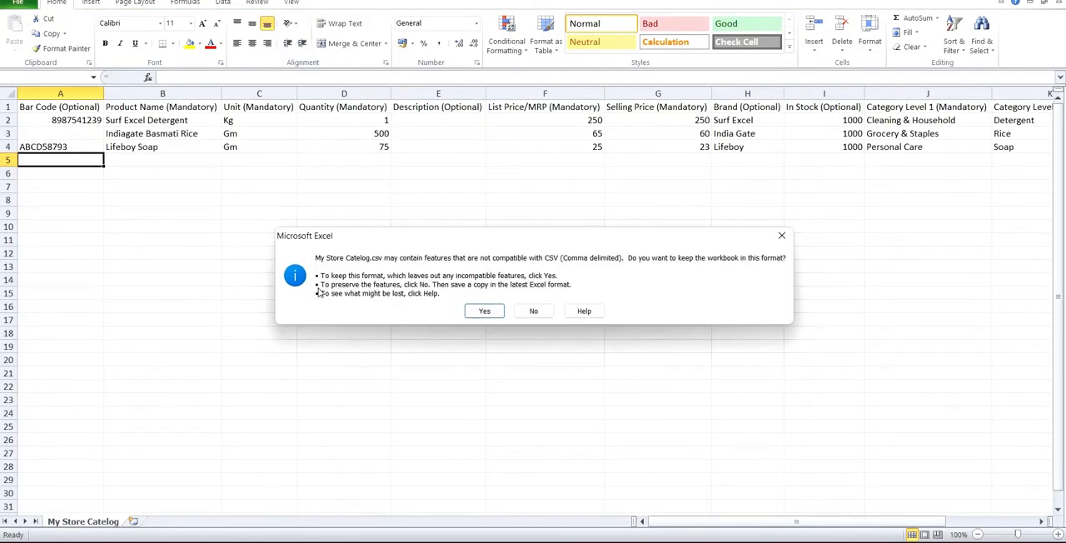
pyautogui.click(483, 312)
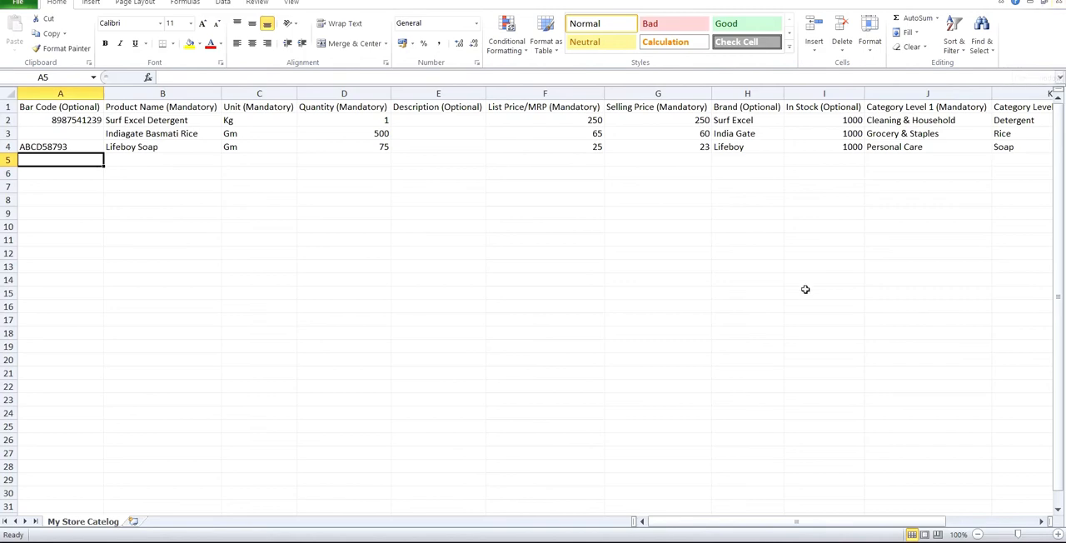
# Step: Close the My Store Catelog workbook, saving the changes and keeping the CSV format
pyautogui.click(1059, 4)
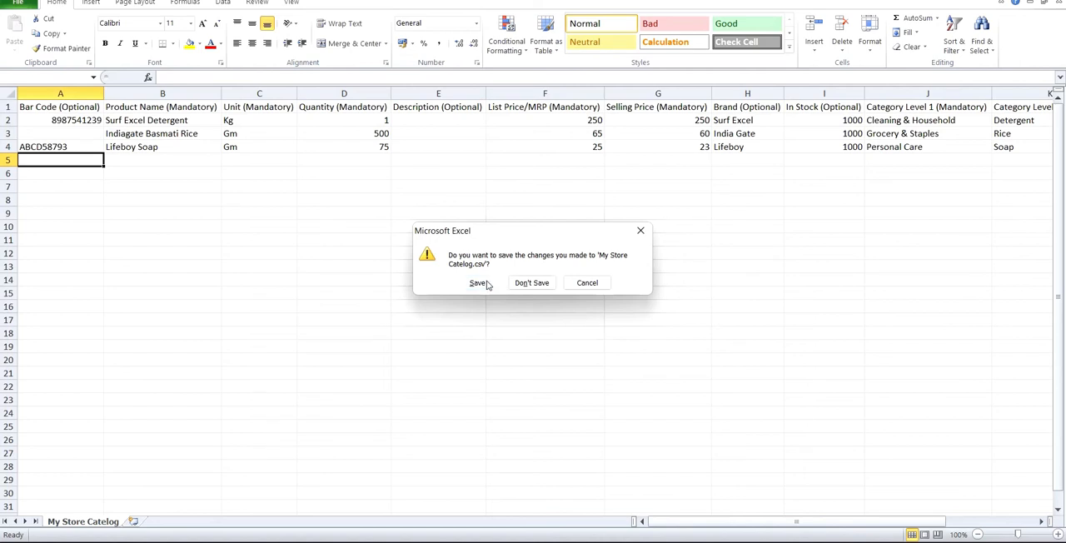
pyautogui.click(477, 283)
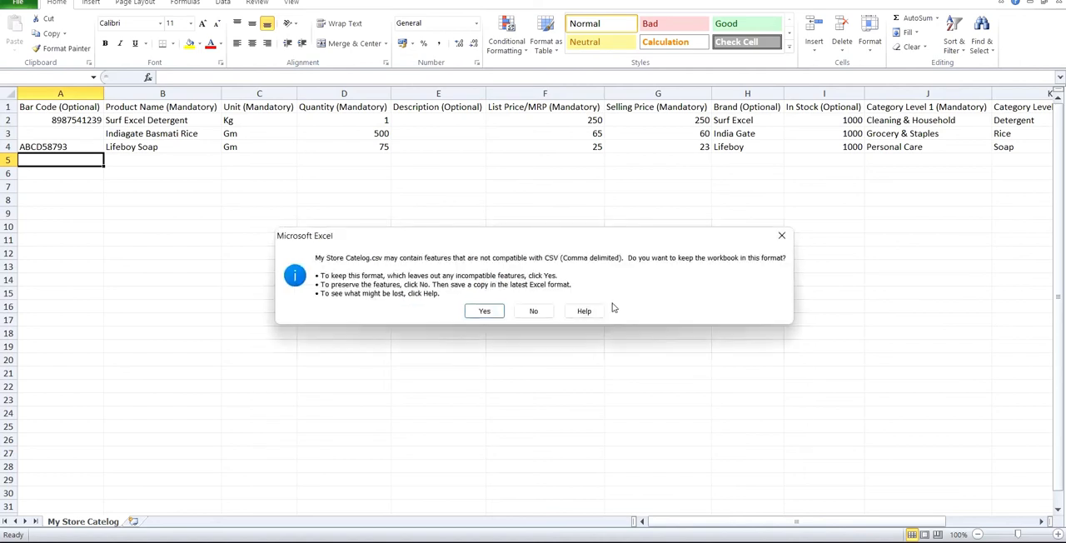
pyautogui.click(490, 311)
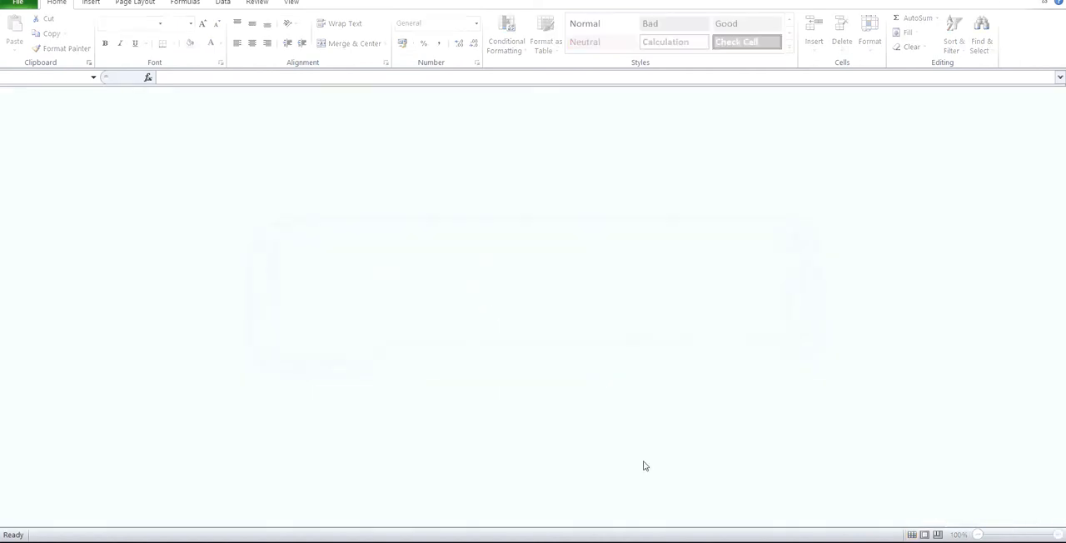
# Step: Switch to the MiGrocer Catalog Uploads page in Chrome and upload My Store Catelog.csv from the My Catelog folder to create products
pyautogui.click(639, 542)
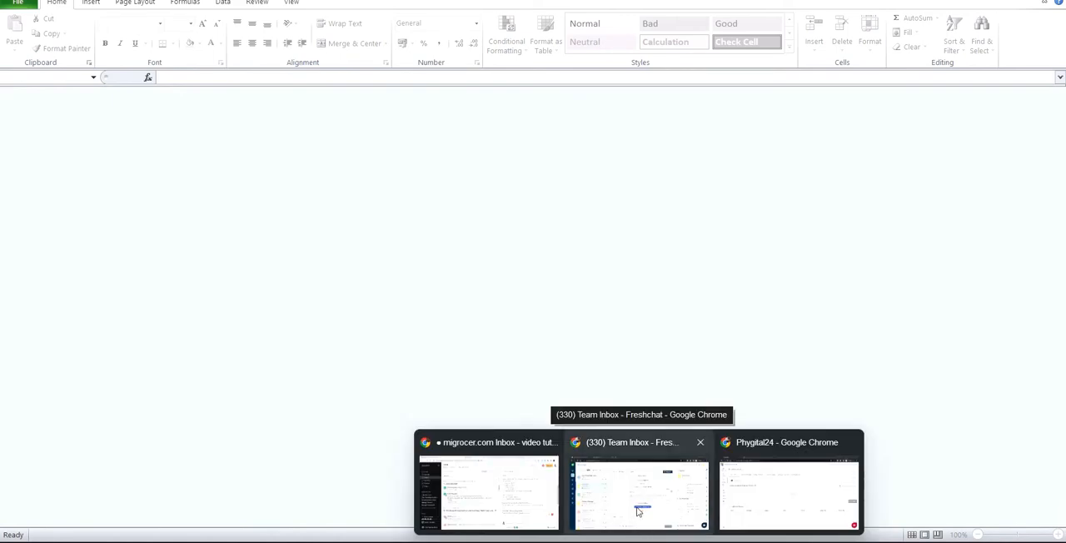
pyautogui.click(755, 506)
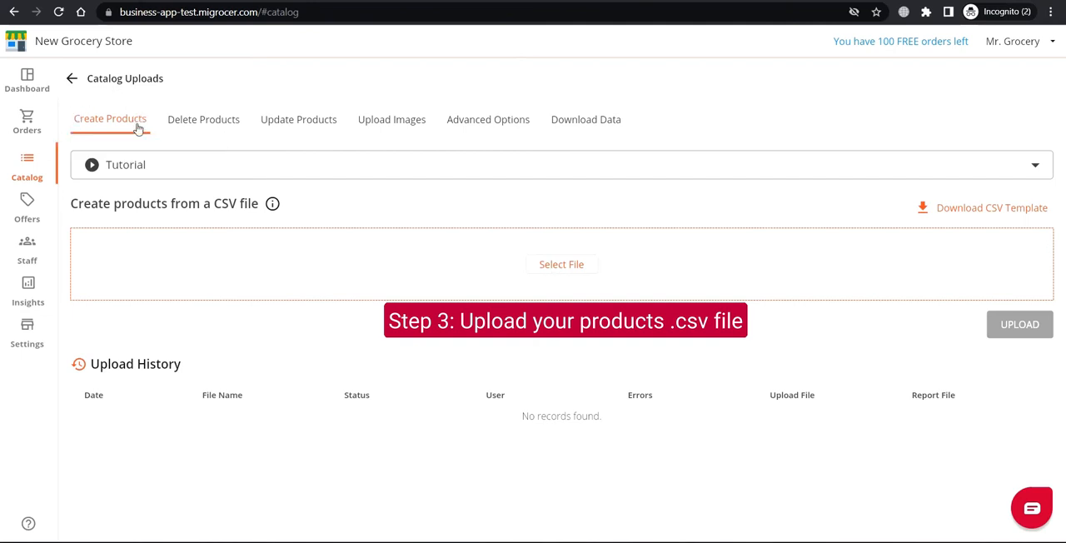
pyautogui.click(556, 269)
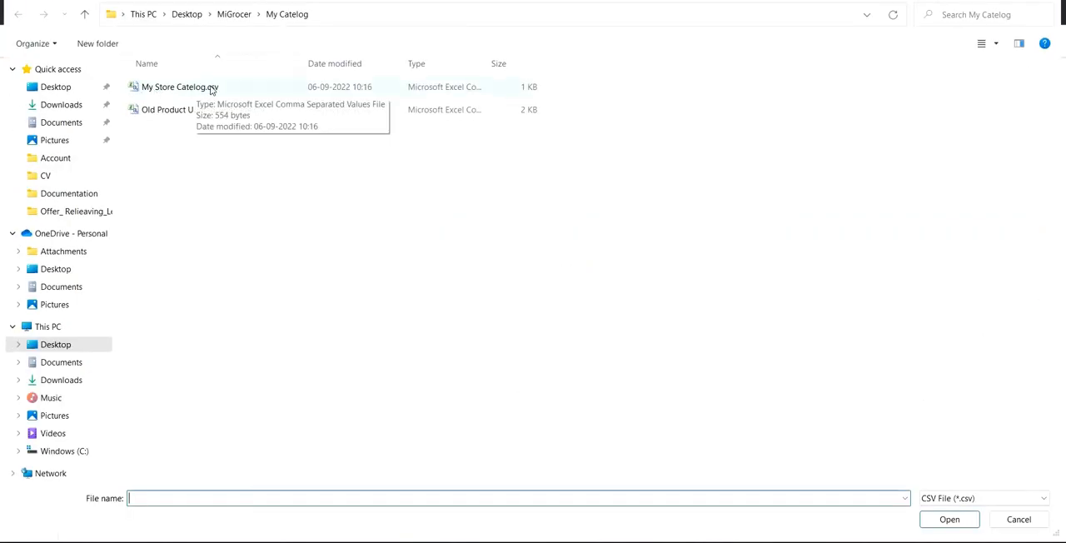
pyautogui.moveTo(189, 90); pyautogui.dragTo(182, 92)
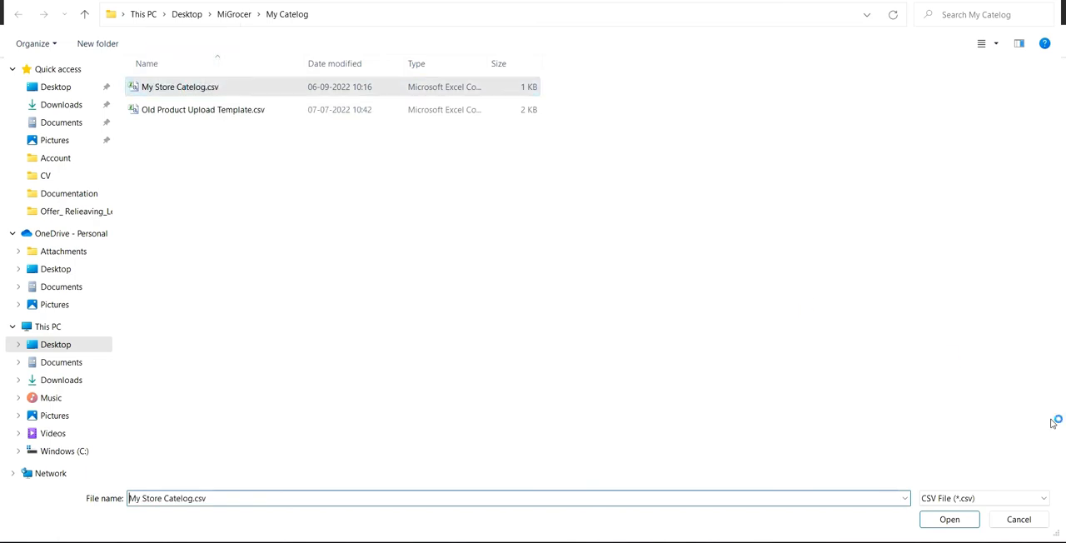
pyautogui.click(949, 521)
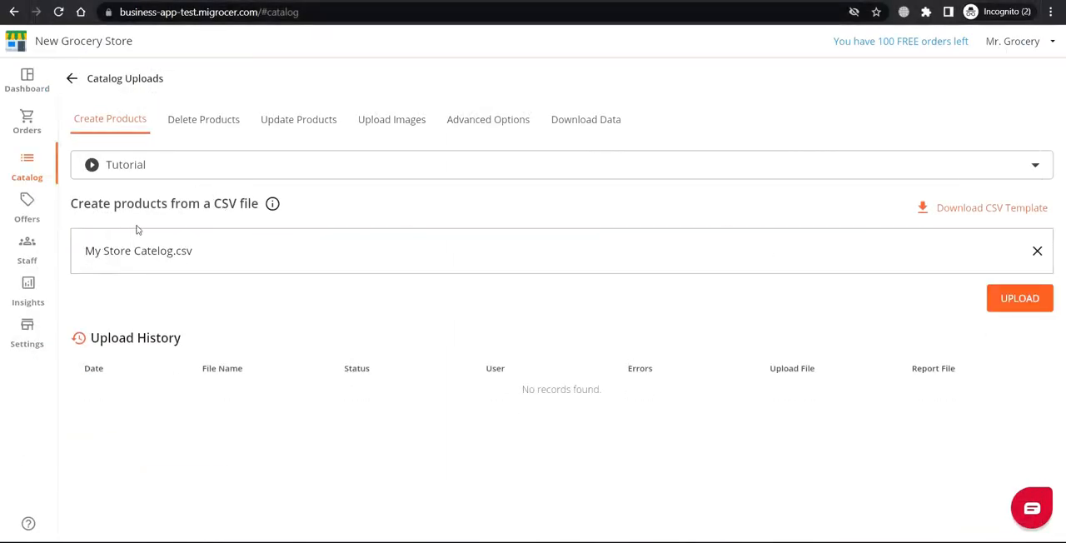
pyautogui.click(1023, 302)
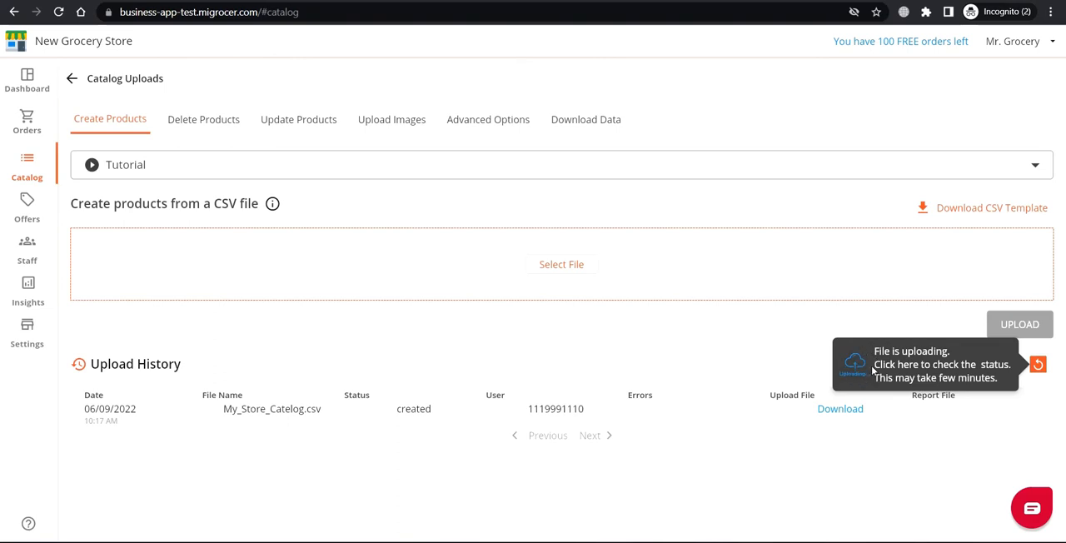
# Step: Refresh the upload history to check the processing status of the My_Store_Catelog.csv upload
pyautogui.click(1039, 367)
pyautogui.click(1039, 365)
pyautogui.click(1038, 365)
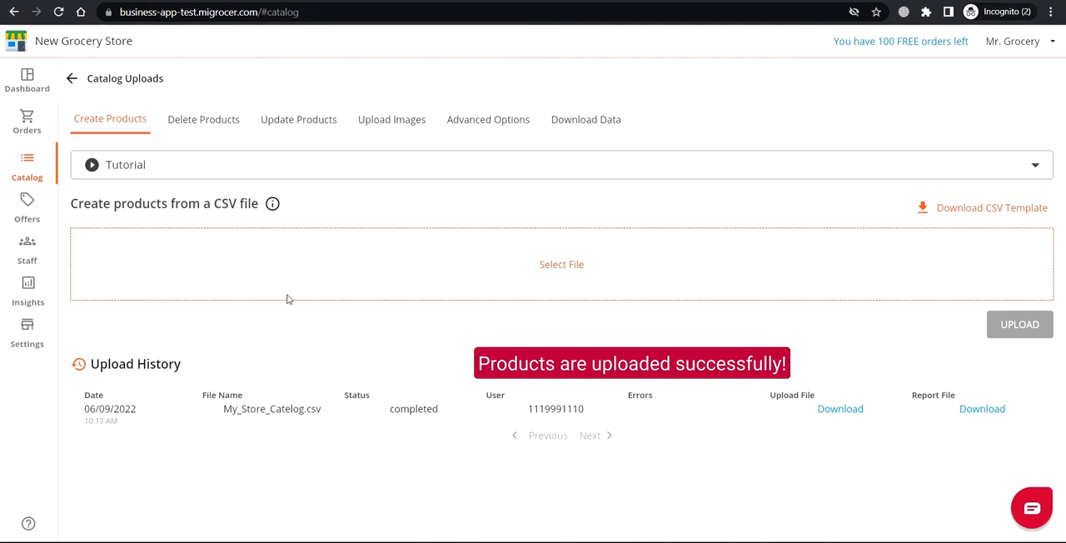
# Step: Return to the Default Catalog, reload it, and view the products in the Cleaning & Household category
pyautogui.click(72, 77)
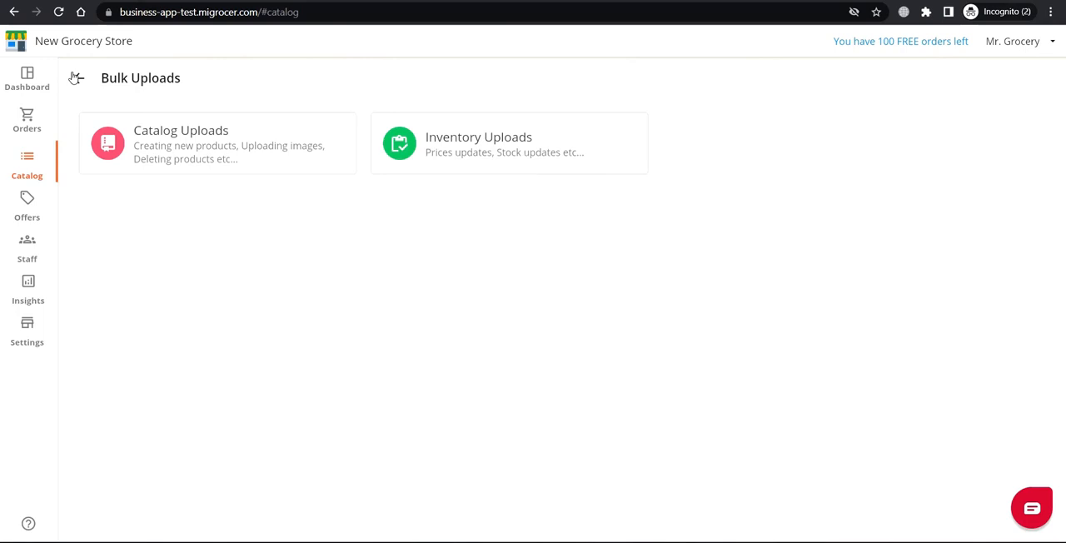
pyautogui.click(73, 78)
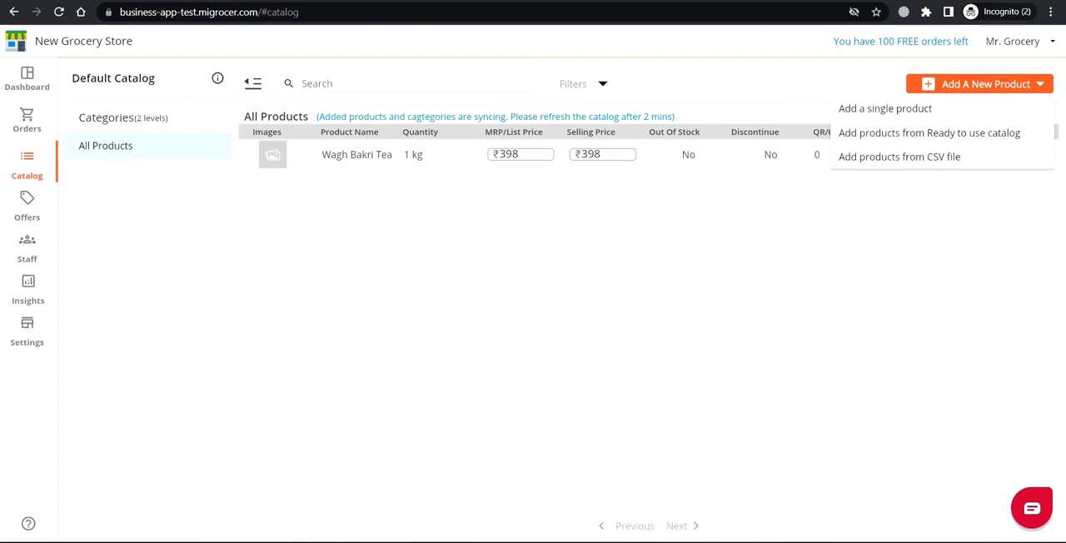
pyautogui.click(58, 13)
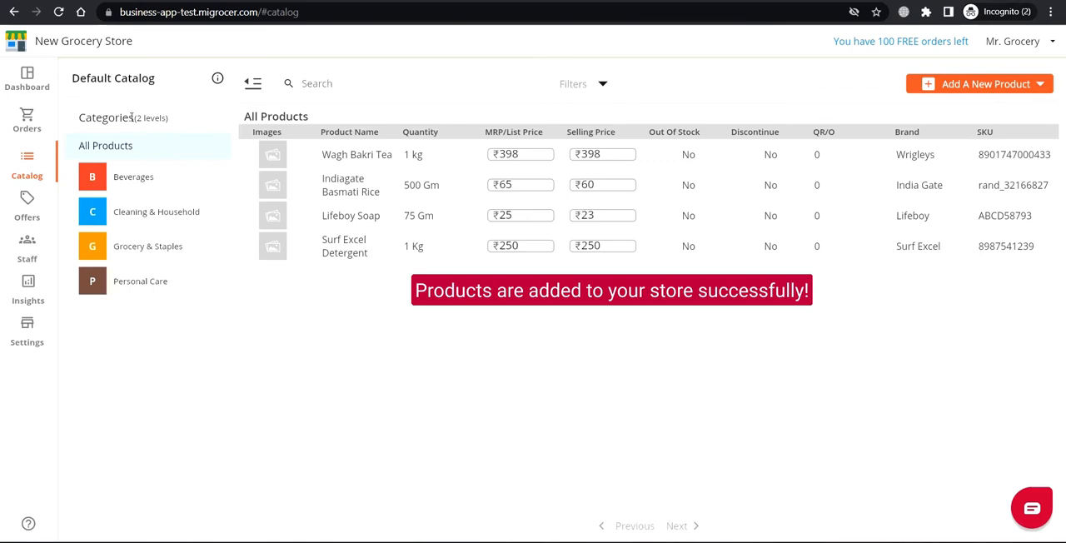
pyautogui.click(157, 212)
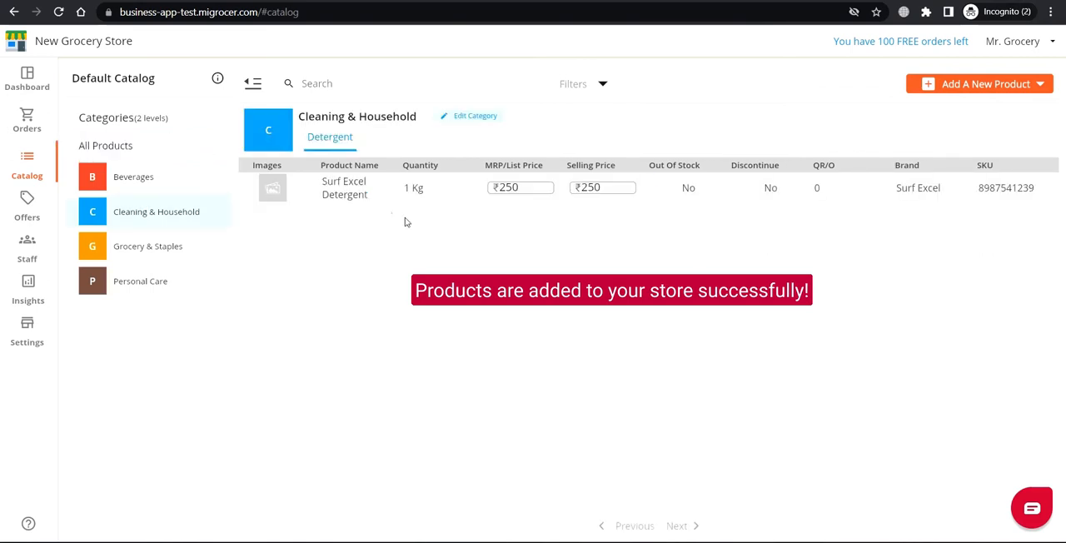